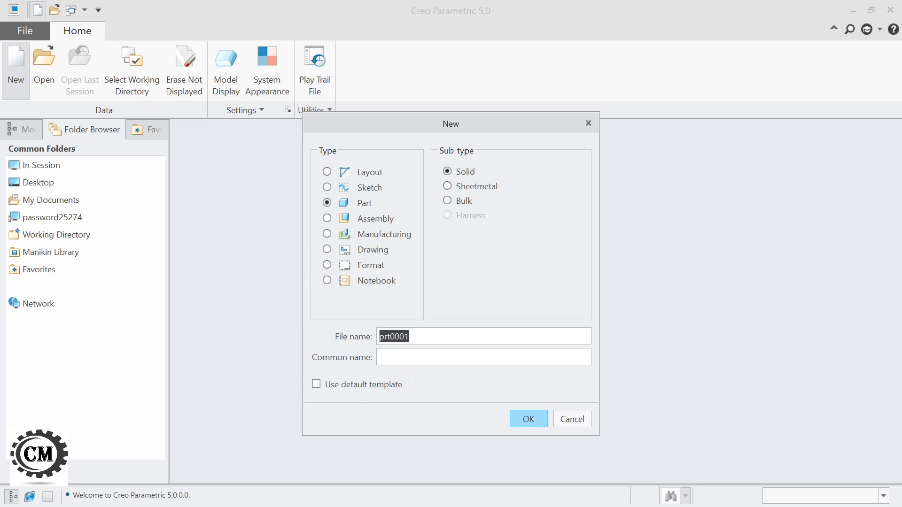
Create a new solid part named P11 using the mmns_part_solid template.
type("P11")
left_click(526, 415)
left_click(578, 226)
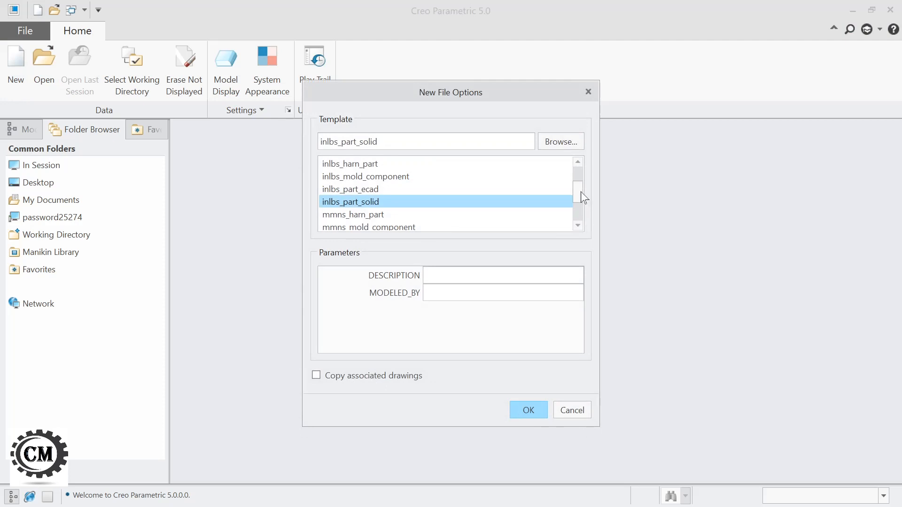
left_click_drag(581, 195, 584, 210)
left_click(345, 203)
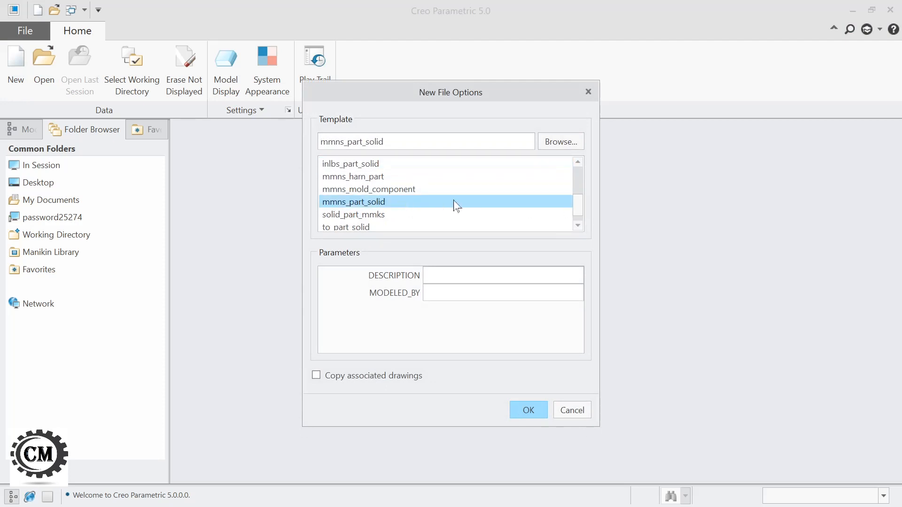
left_click(530, 414)
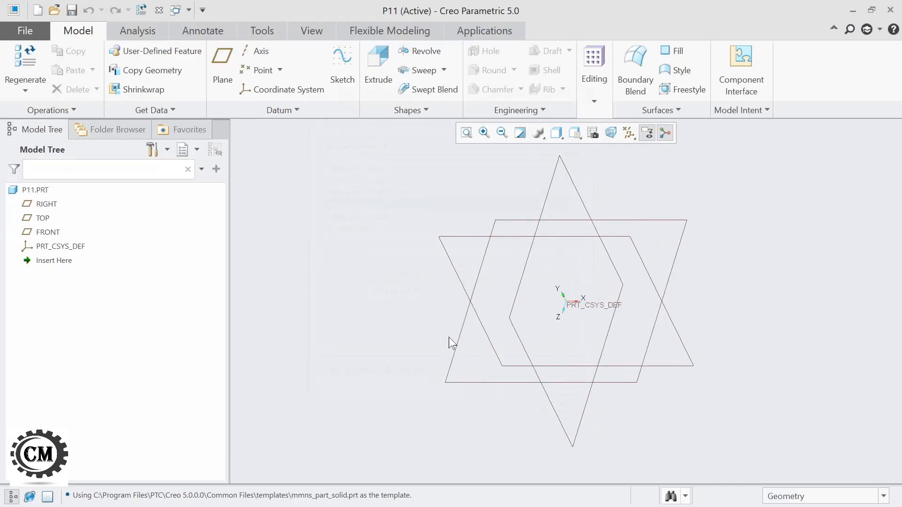
Start a sketch on the FRONT datum plane with RIGHT as the orientation reference and turn the view parallel to the sketch plane.
left_click(339, 70)
left_click(452, 236)
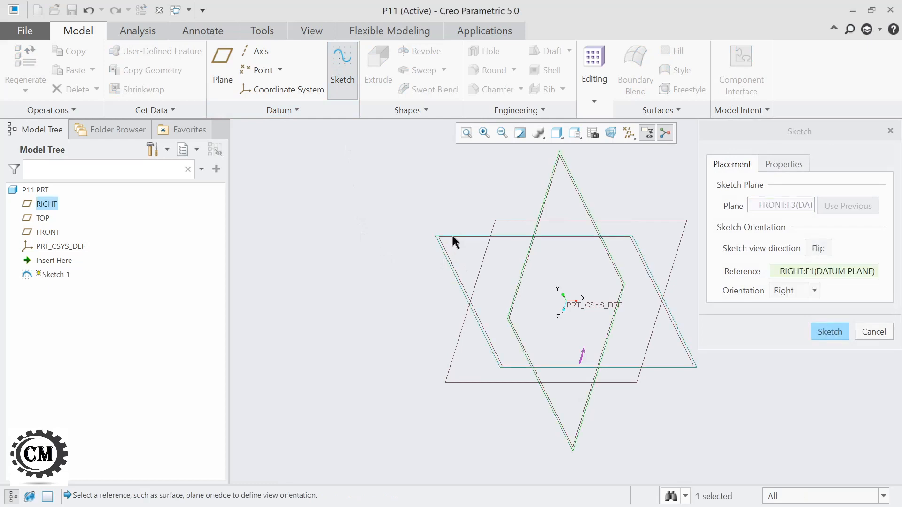
left_click(821, 333)
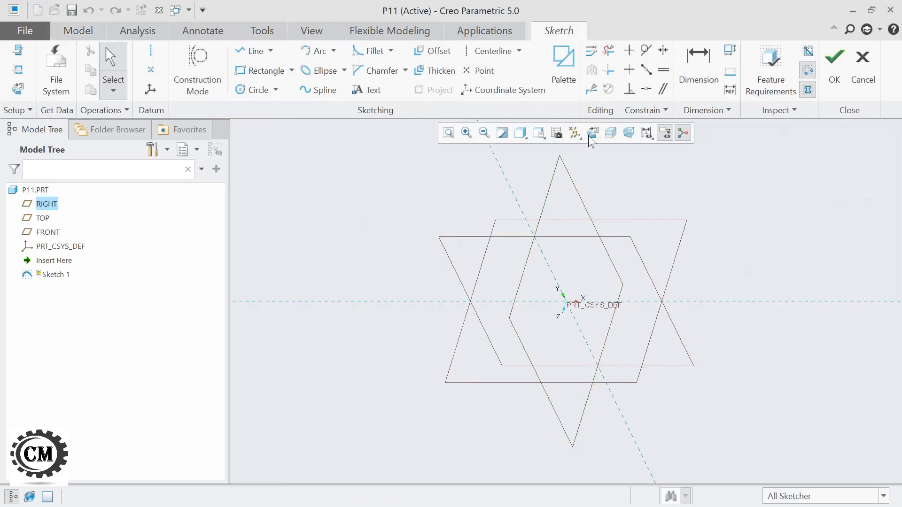
left_click(593, 133)
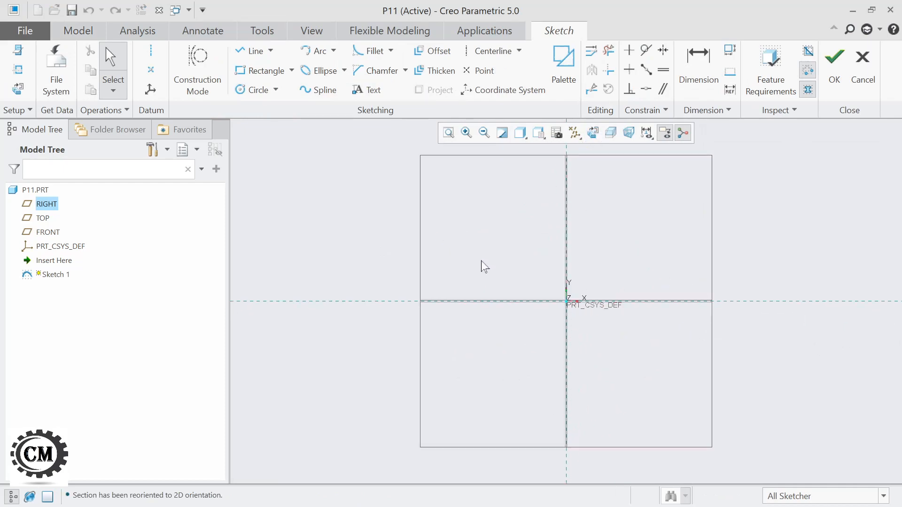
Check the Exercise-180 drawing and sketch a rectangle about 29 × 192 mm left of the vertical axis, with an adjoining one about 100 × 36 mm.
key("alt+Tab")
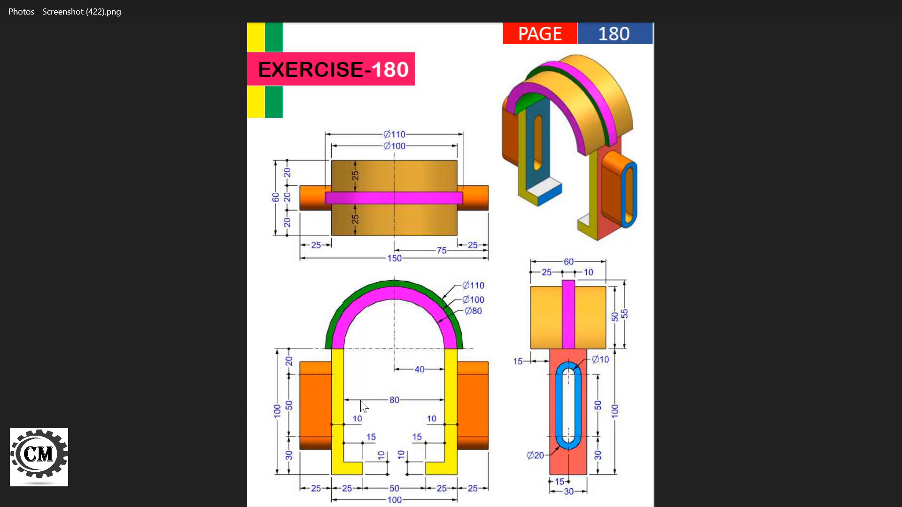
key("alt+Tab")
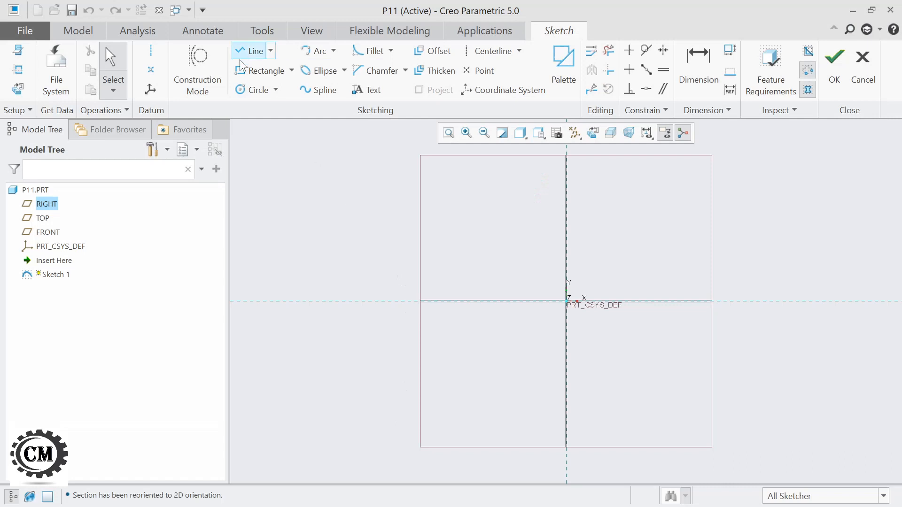
left_click(264, 72)
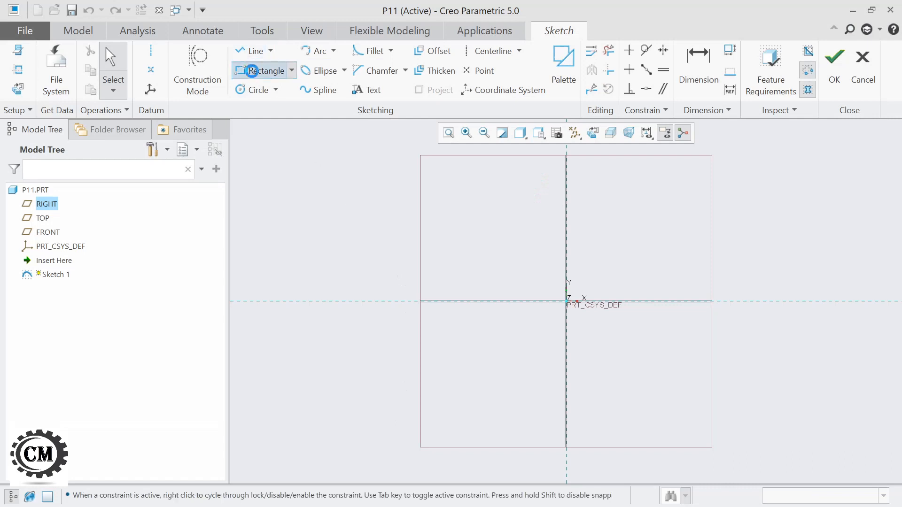
left_click(424, 191)
left_click(441, 301)
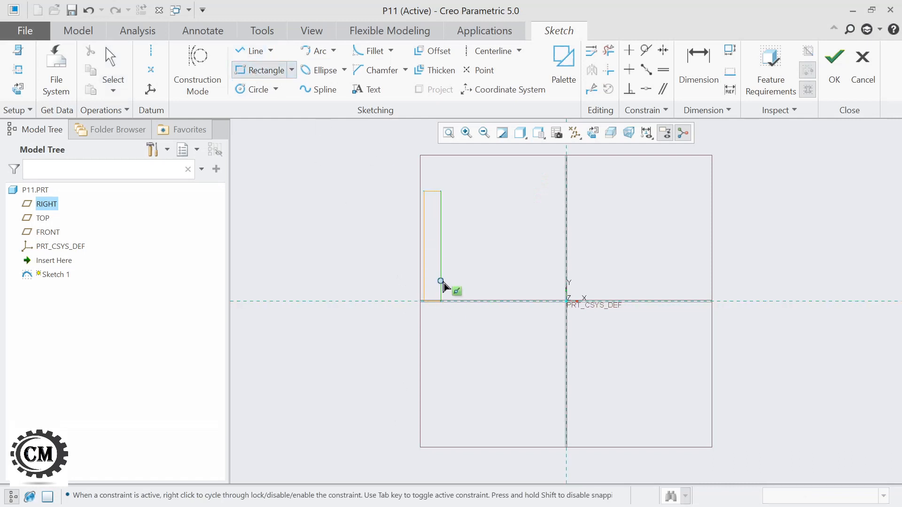
left_click(440, 281)
left_click(498, 301)
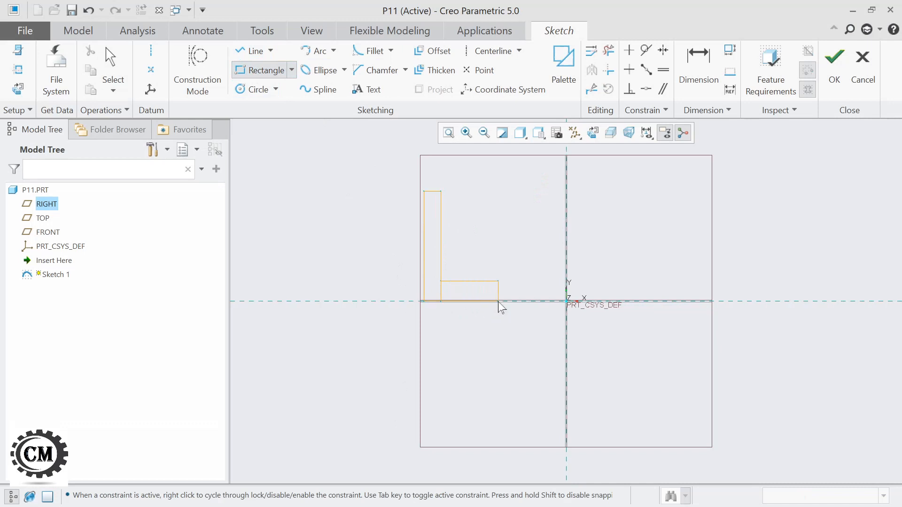
Set the distance from the tall rectangle's inner edge to the vertical axis to 40 mm and its width to 10 mm.
left_click(699, 82)
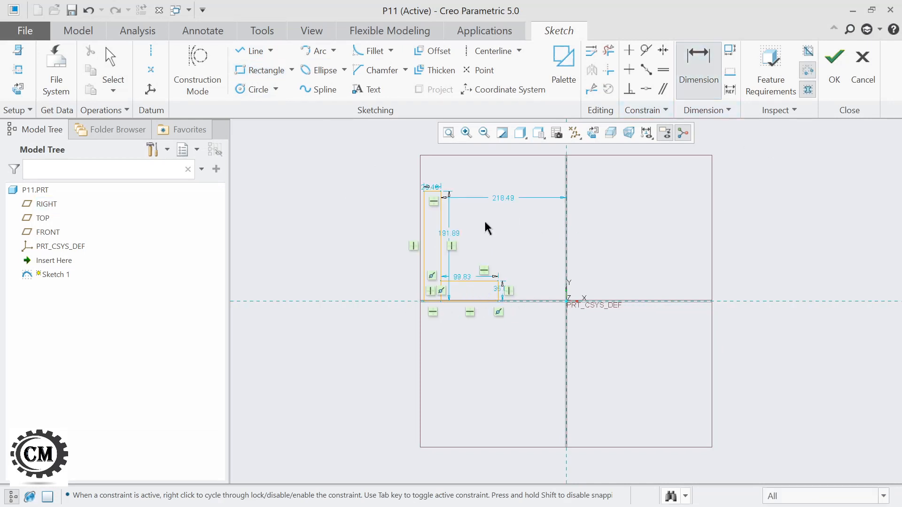
scroll(488, 229, "up", 3)
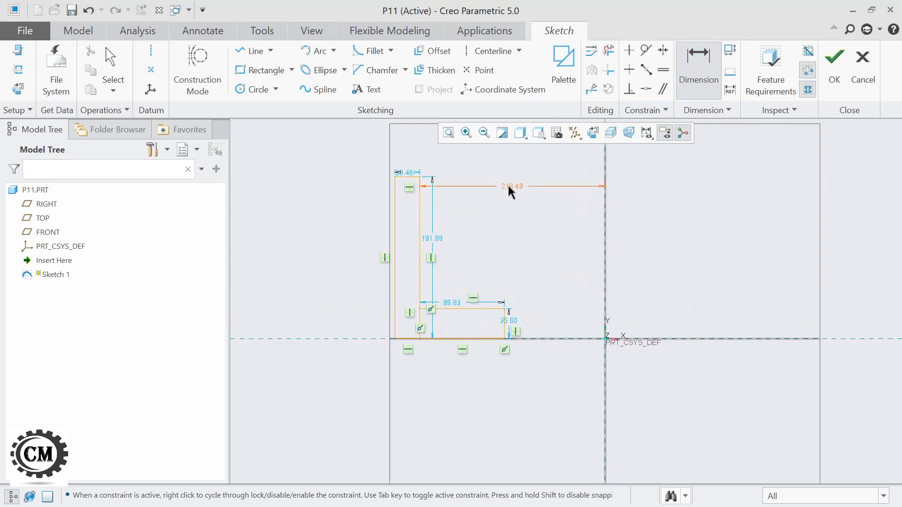
double_click(511, 188)
type("40")
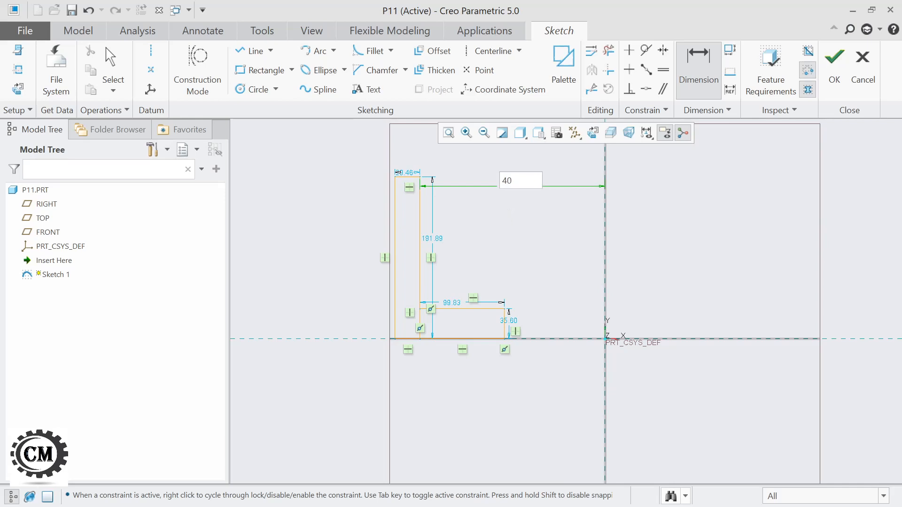
key("Return")
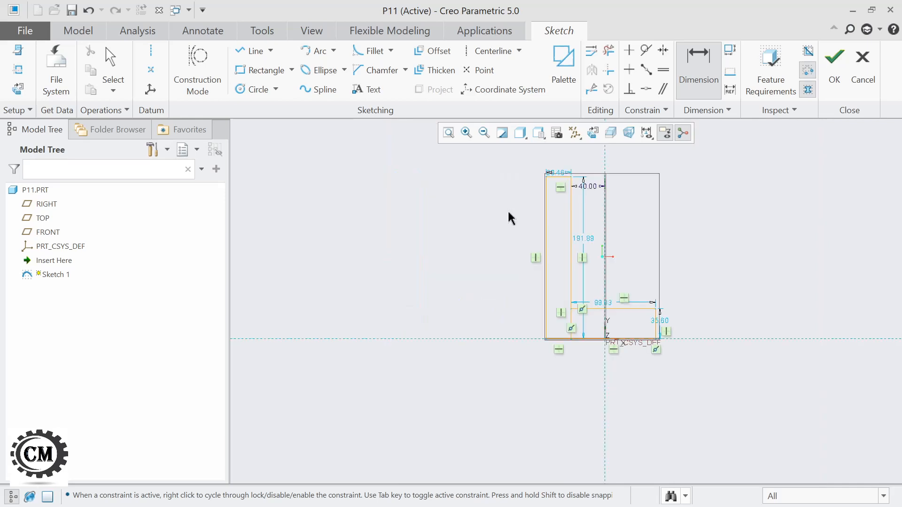
double_click(559, 173)
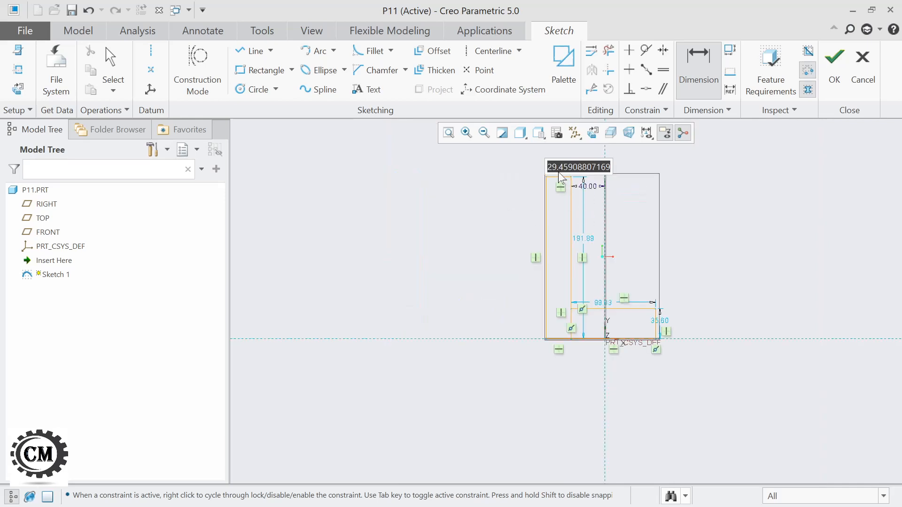
type("10")
key("Return")
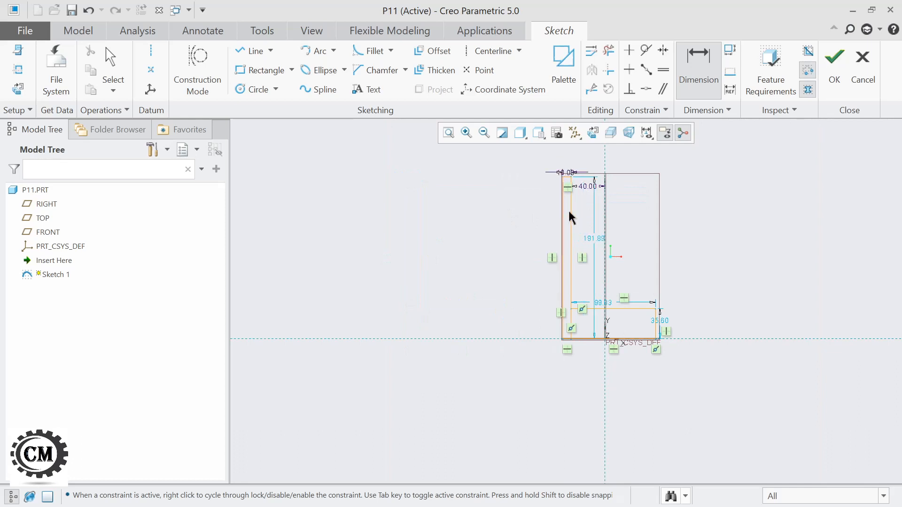
Try to move the tall rectangle's height dimension away from the vertical axis.
middle_click(592, 240)
left_click_drag(583, 243, 536, 244)
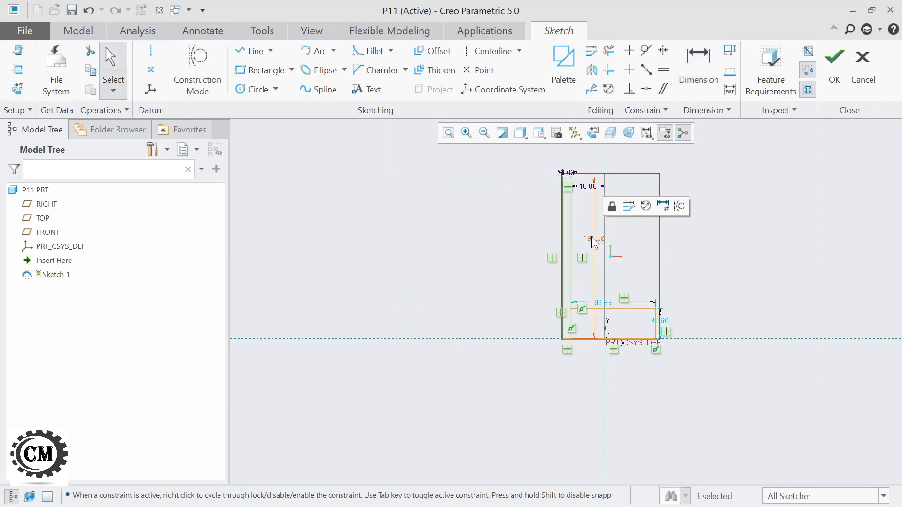
mouse_move(591, 238)
left_mouse_down()
mouse_move(523, 240)
mouse_move(540, 244)
left_mouse_up()
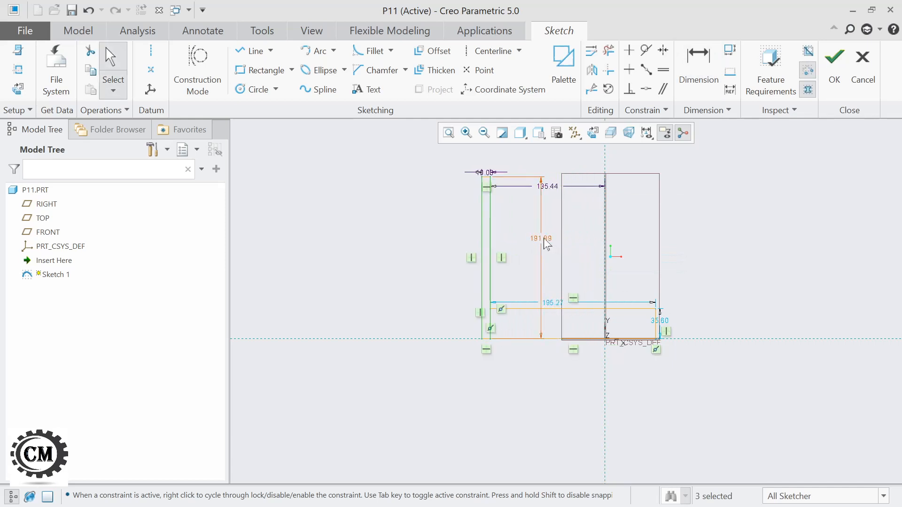
Set the tall rectangle's height to 100 mm.
left_click(687, 71)
double_click(540, 241)
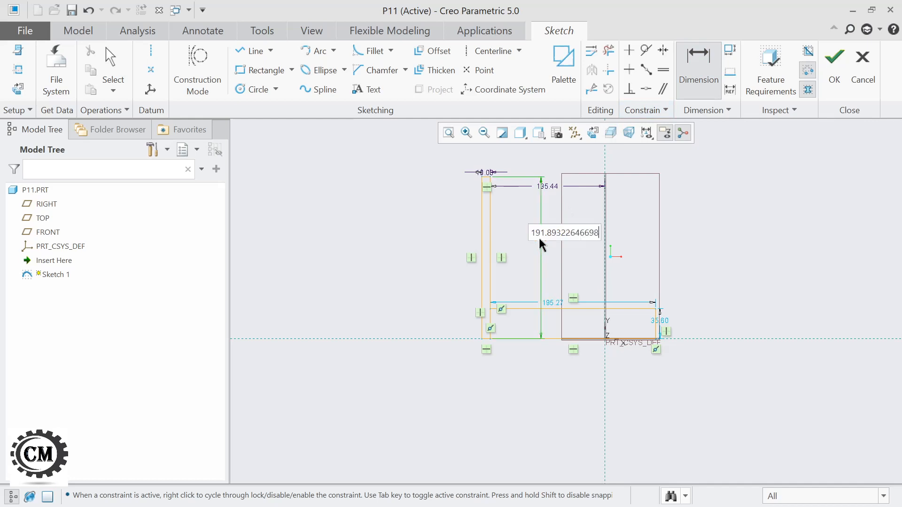
type("1")
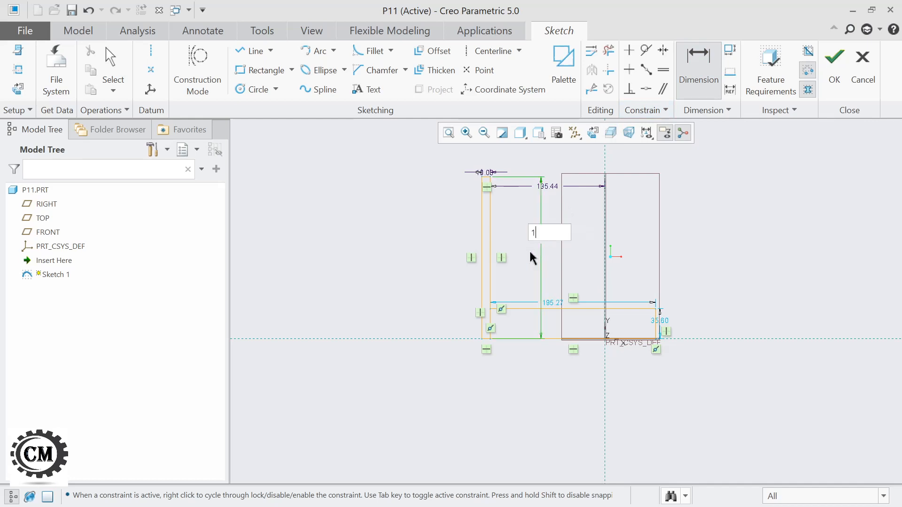
type("00")
key("Return")
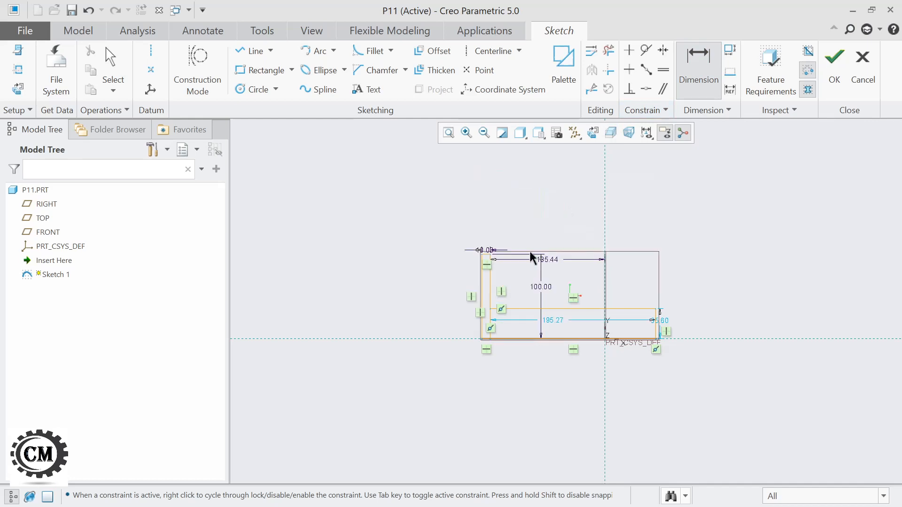
Set the low rectangle's length to 15 mm and its height to 10 mm.
left_click(449, 133)
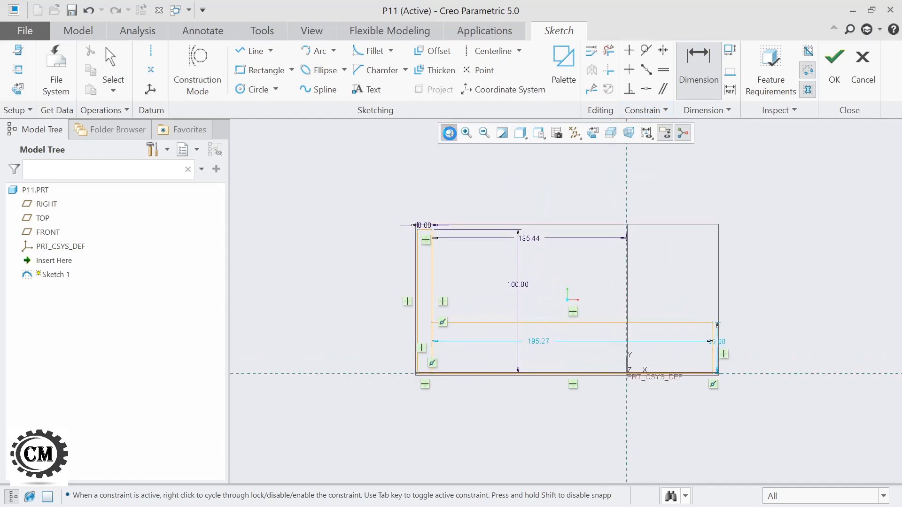
double_click(538, 352)
type("15")
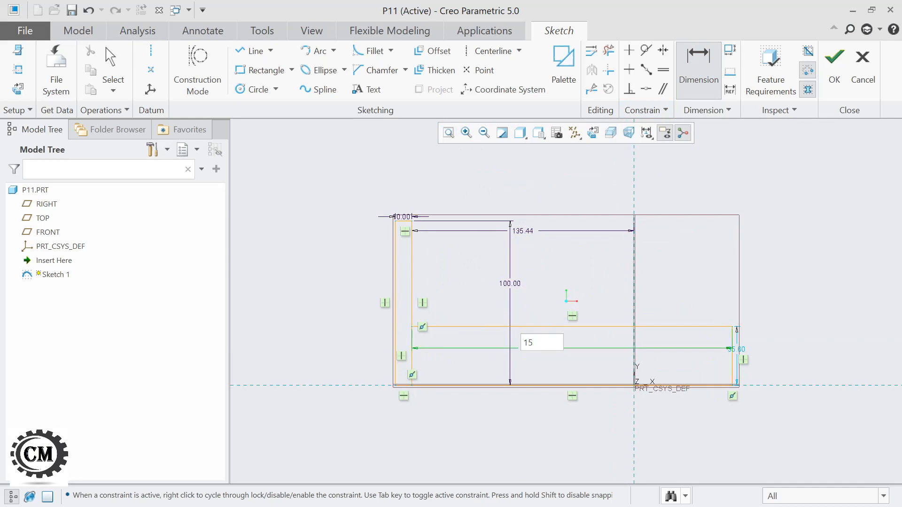
key("Return")
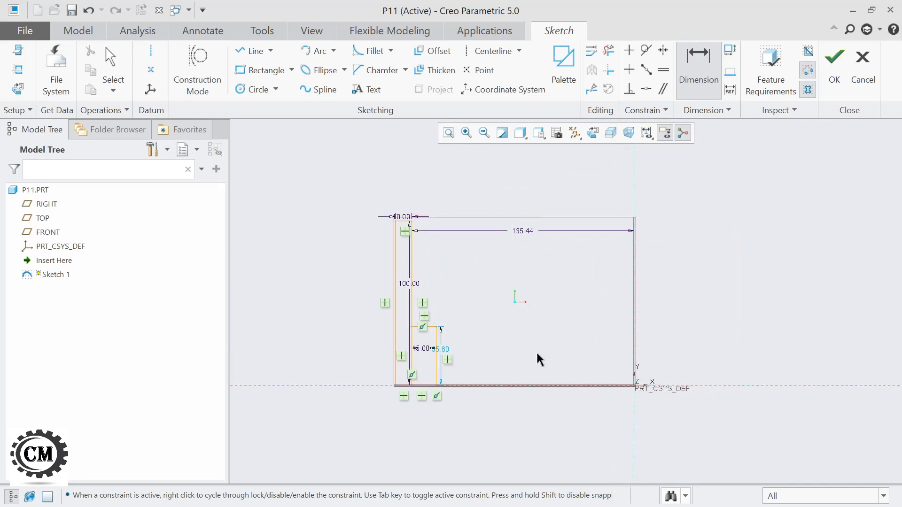
double_click(446, 356)
type("10")
key("Return")
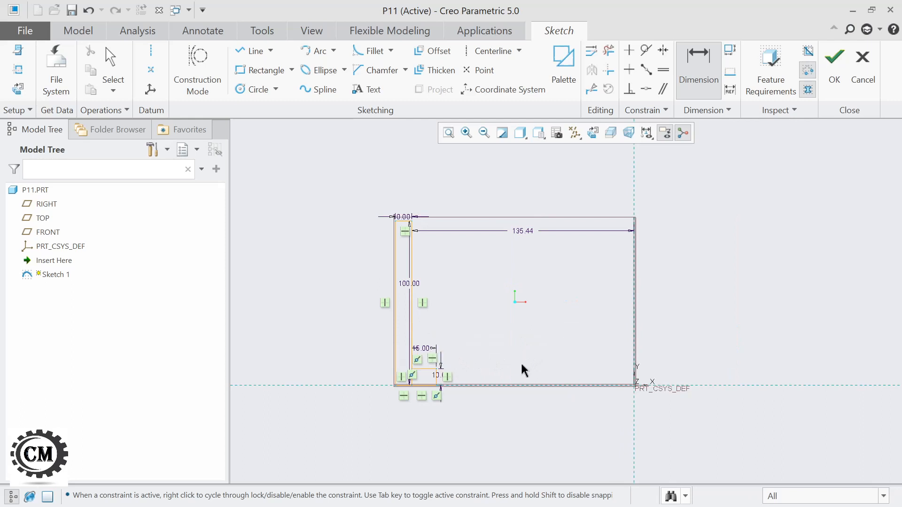
Set the distance between the tall rectangle's inner edge and the vertical axis back to 40 mm.
left_click(448, 133)
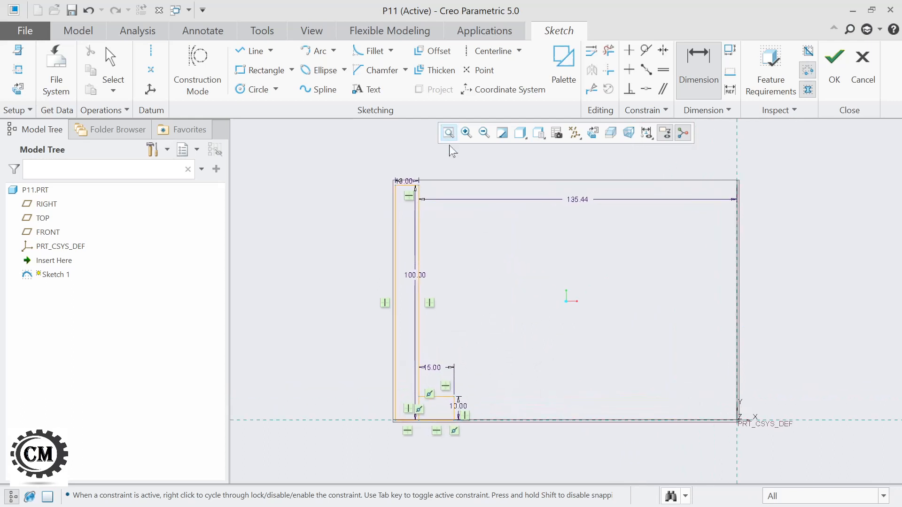
double_click(574, 201)
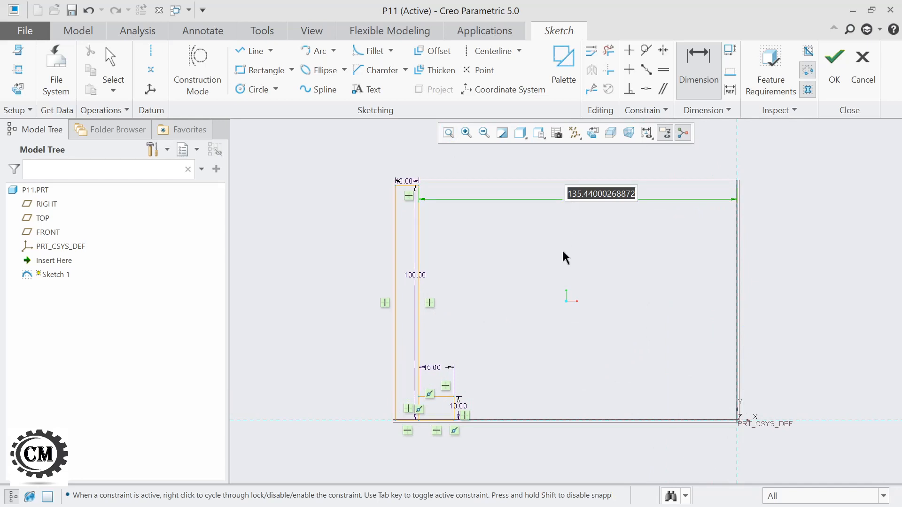
type("40")
key("Return")
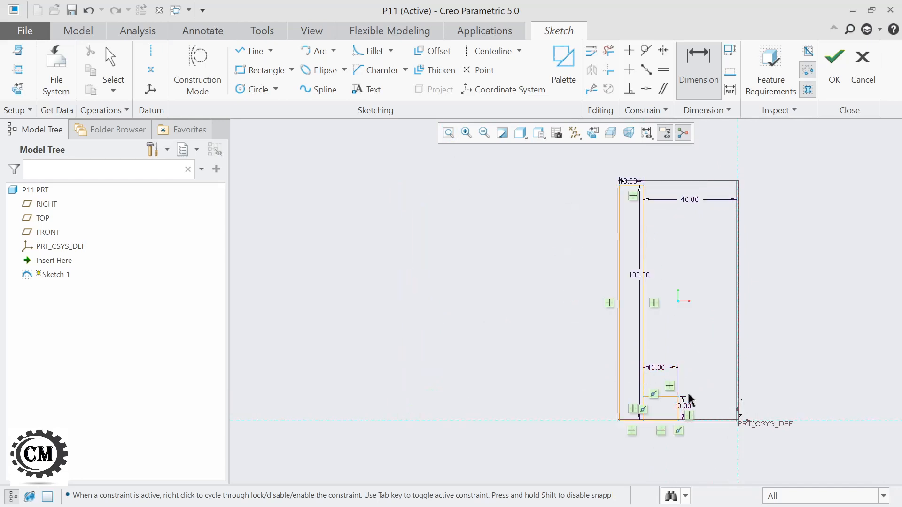
Trim away the segments shared by the two rectangles with Delete Segment so they form a single L-shaped profile.
left_click(609, 51)
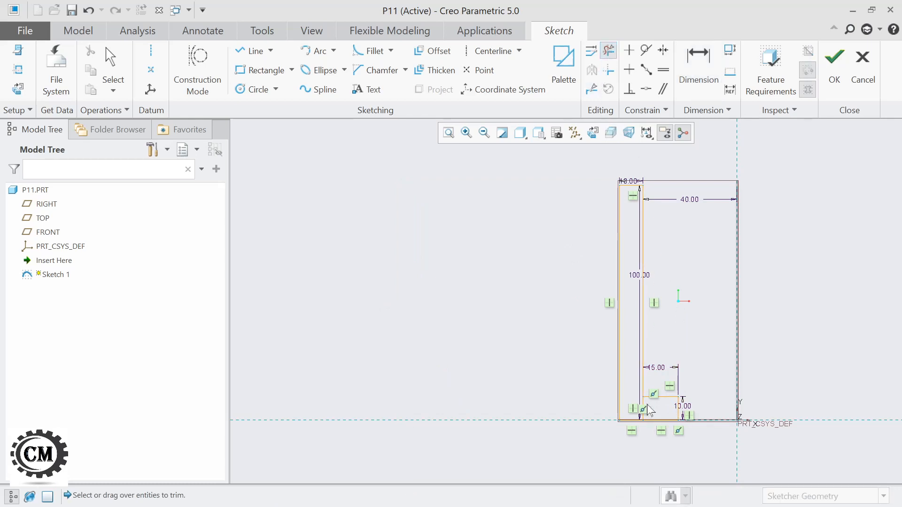
left_click(448, 132)
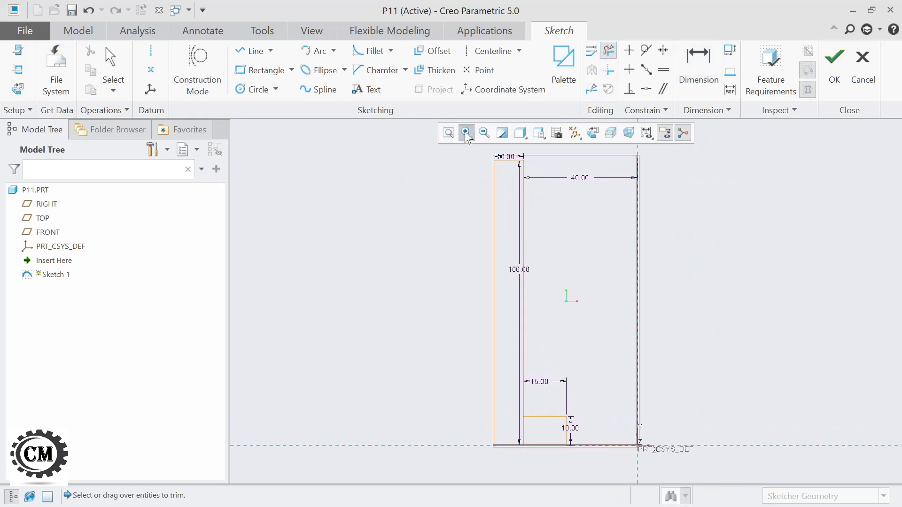
left_click(466, 133)
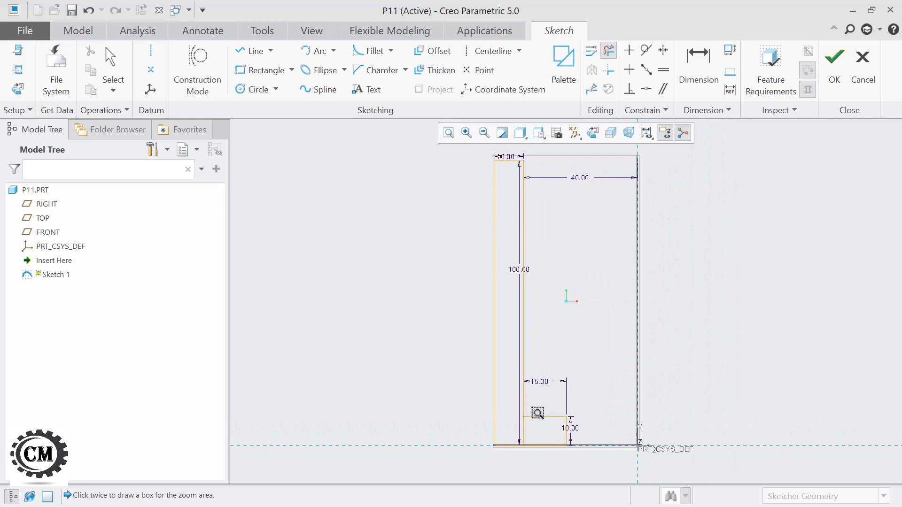
left_click(609, 52)
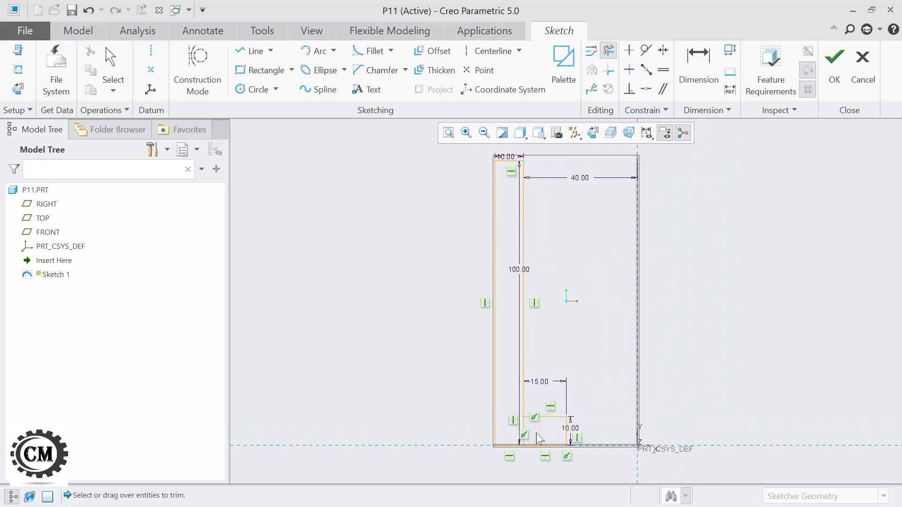
left_click_drag(552, 432, 512, 429)
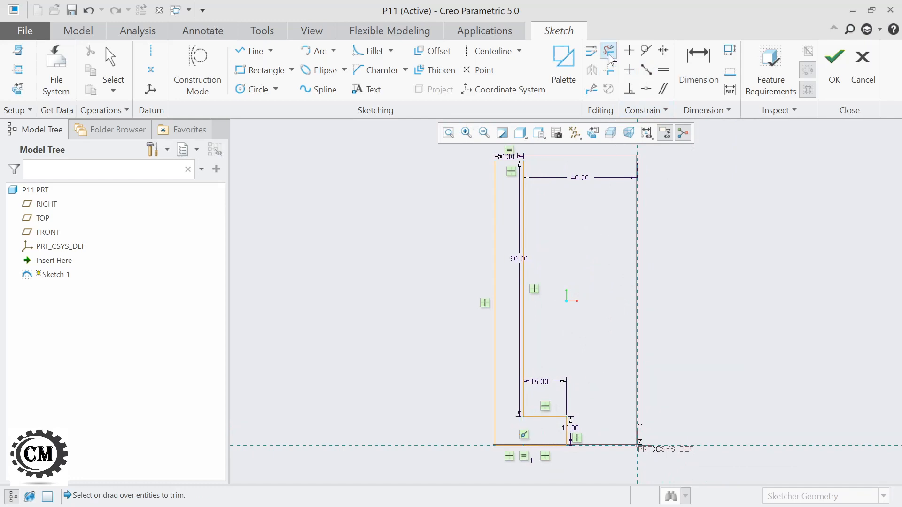
left_click(448, 135)
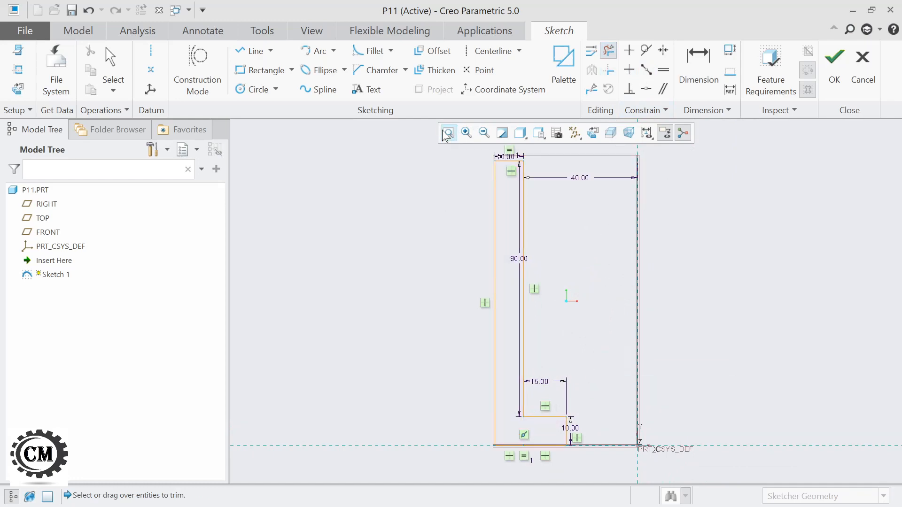
Draw a vertical centerline along the sketch's vertical axis.
left_click(482, 54)
left_click(640, 221)
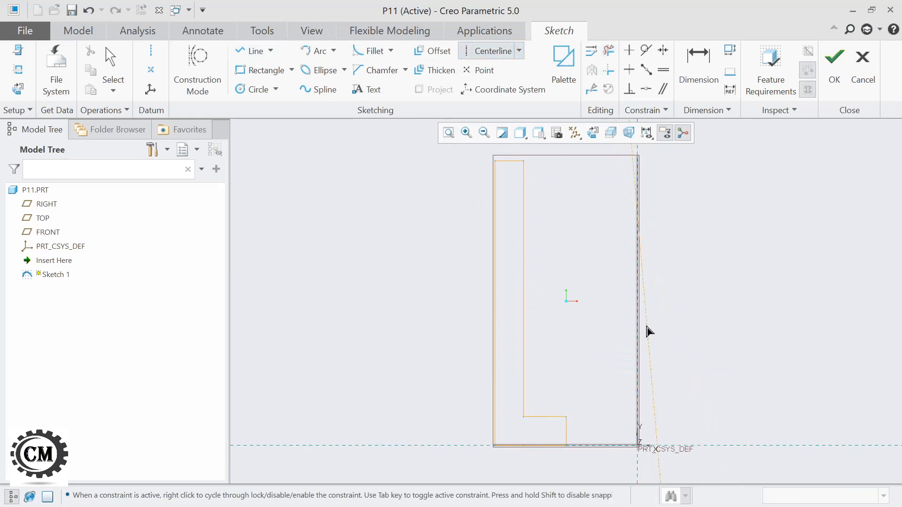
left_click(639, 333)
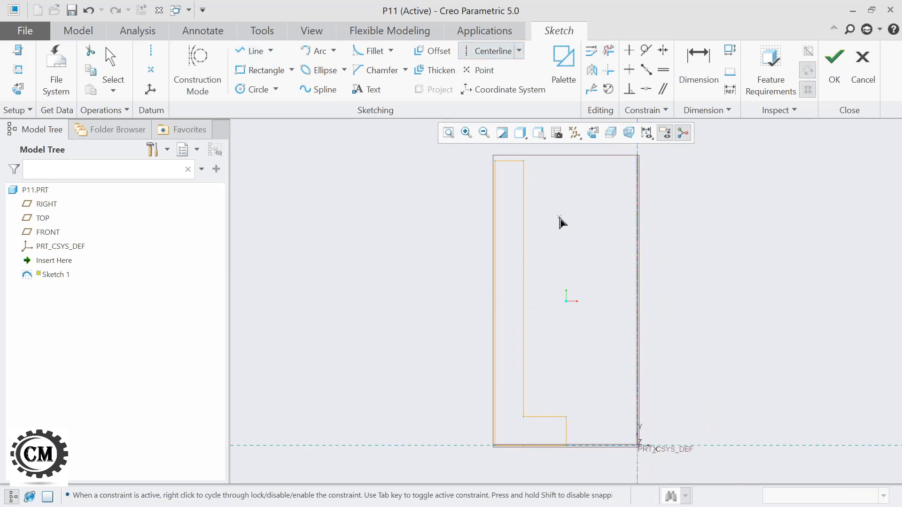
middle_click(559, 221)
Mirror the whole L-shaped profile about the vertical centerline and finish the sketch.
left_click_drag(456, 149, 588, 476)
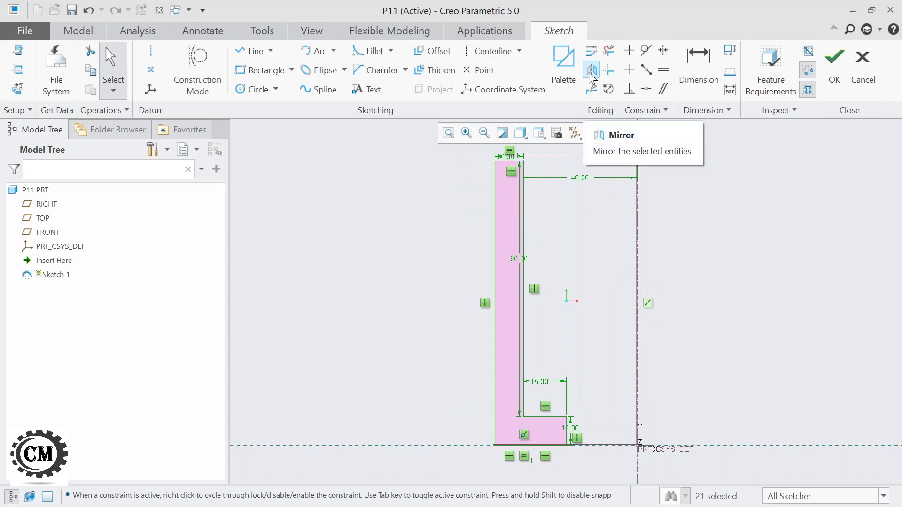
left_click(591, 72)
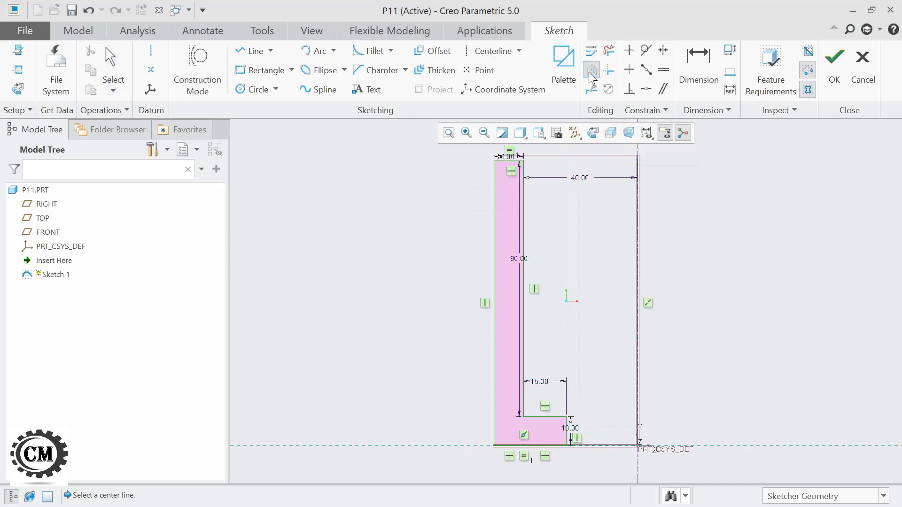
left_click(638, 266)
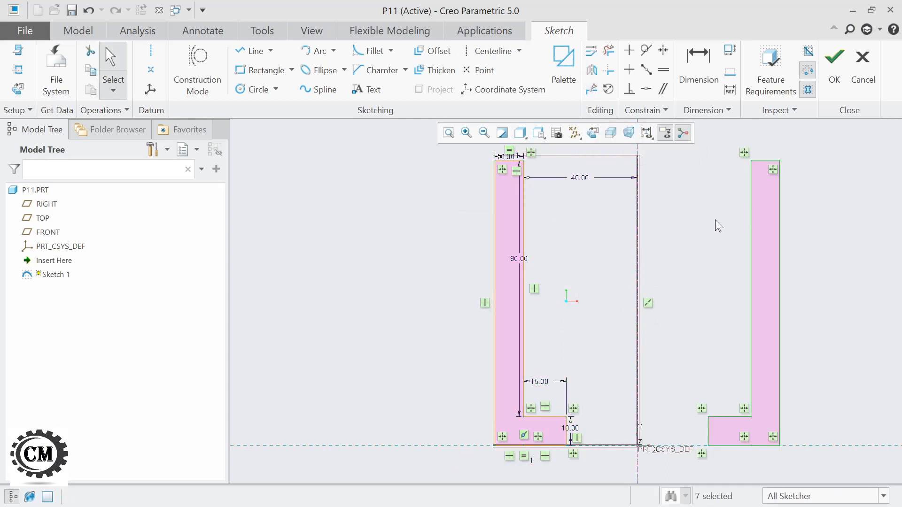
left_click(835, 64)
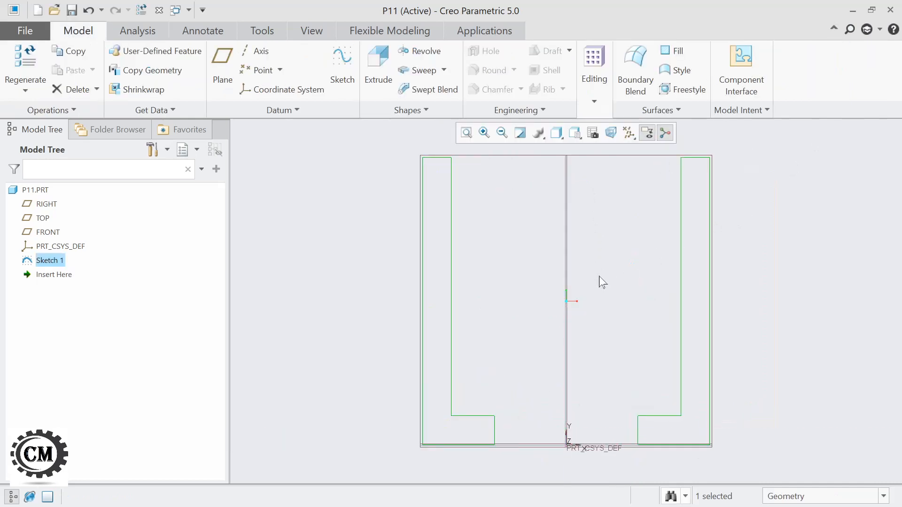
Extrude the two mirrored L-shaped profiles symmetrically about the sketch plane to a total depth of 30 mm.
left_click(380, 66)
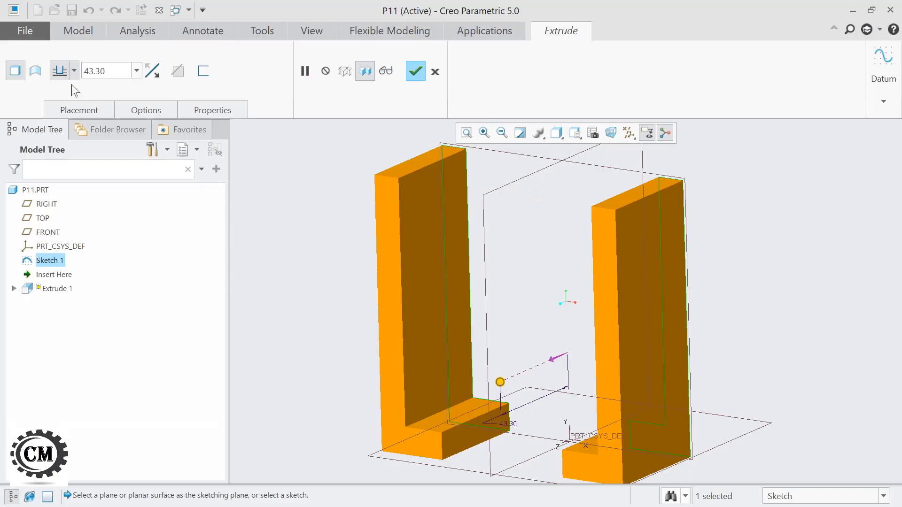
left_click(74, 71)
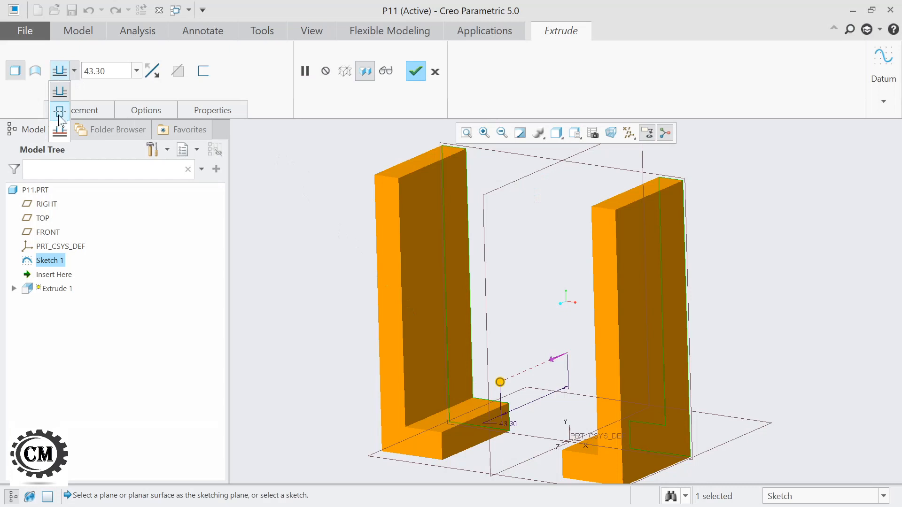
left_click(60, 111)
double_click(96, 70)
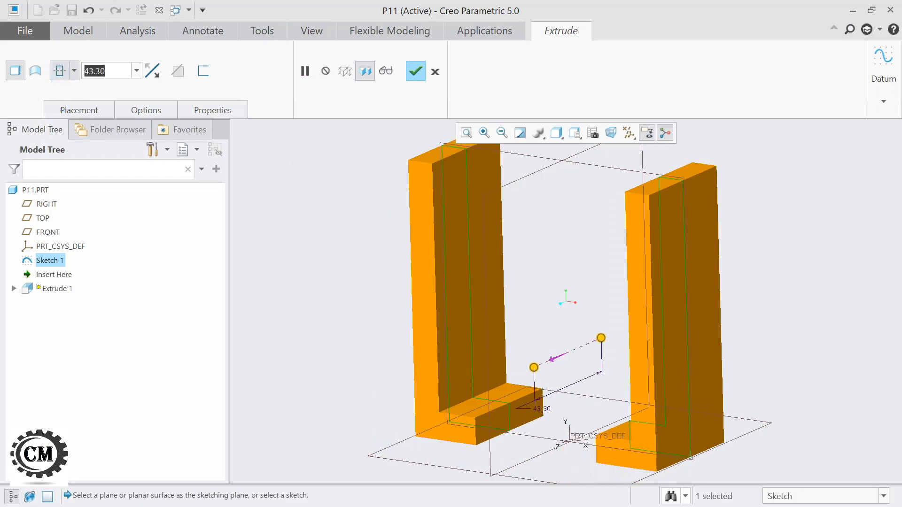
type("30")
key("Return")
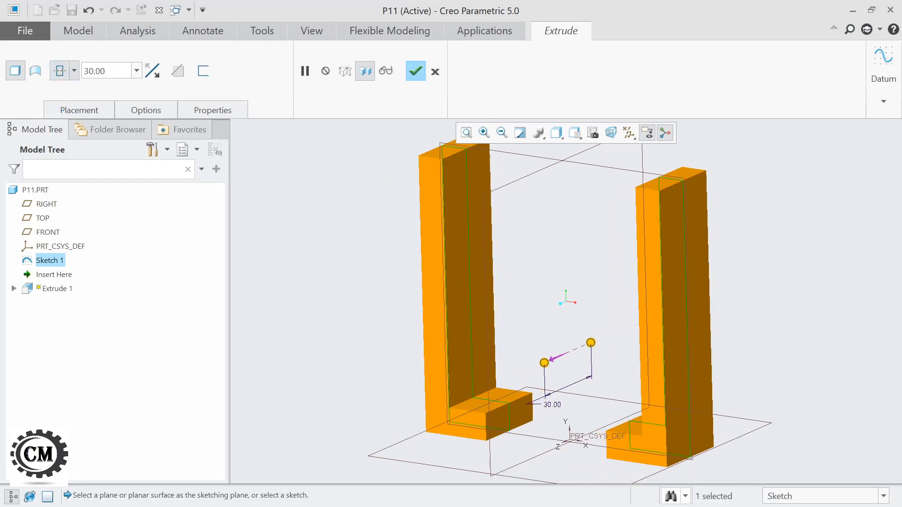
left_click(410, 74)
Start a new sketch on the FRONT plane with RIGHT as the orientation reference, viewed square to the sketch plane.
mouse_move(331, 267)
middle_mouse_down()
mouse_move(385, 284)
mouse_move(342, 263)
middle_mouse_up()
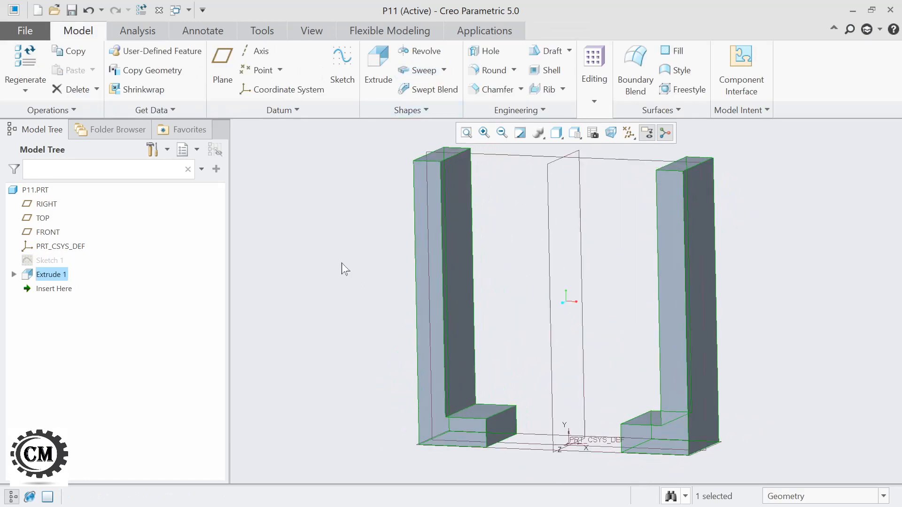
left_click(465, 131)
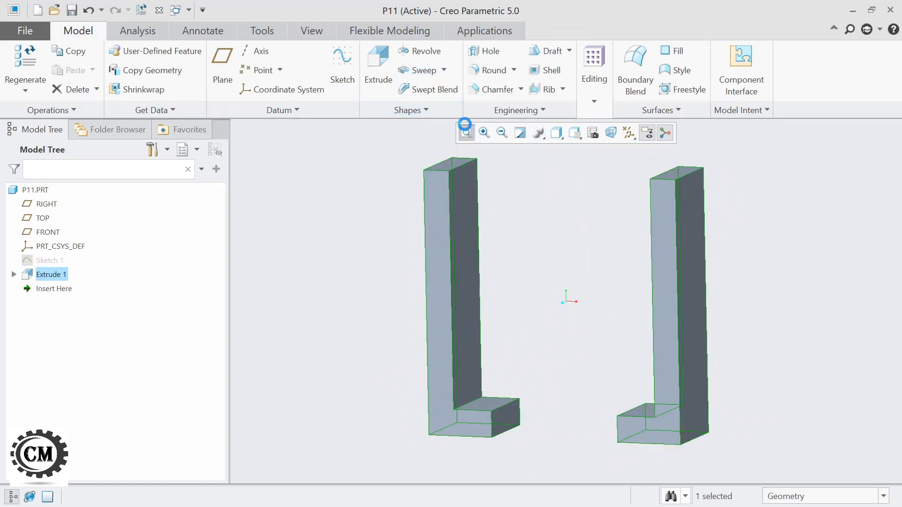
left_click(342, 67)
left_click(507, 162)
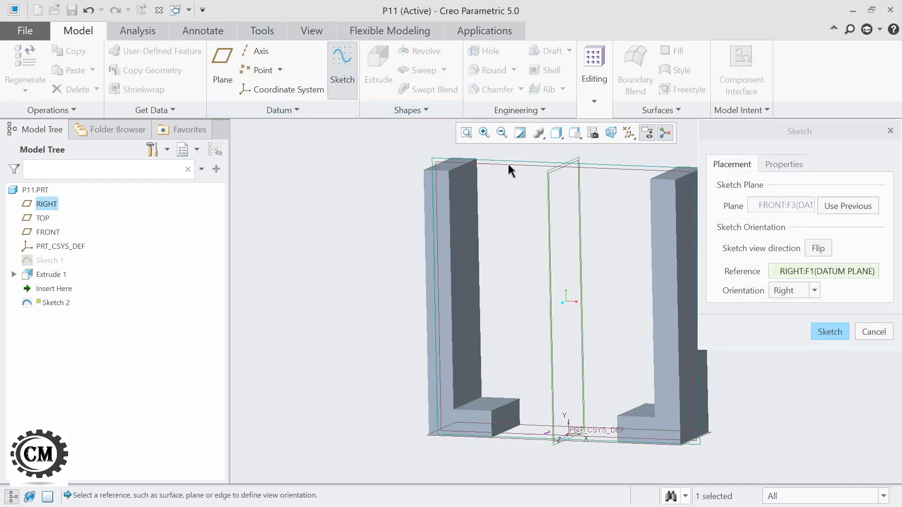
left_click(828, 332)
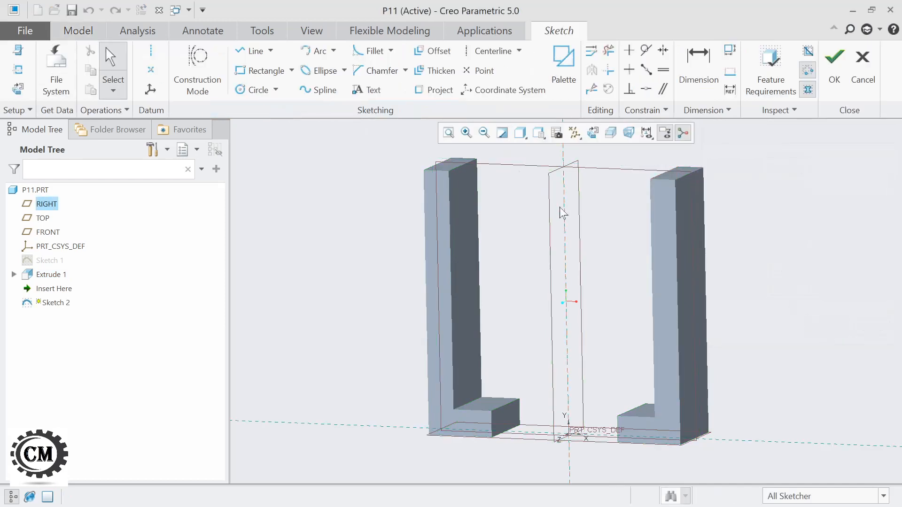
left_click(596, 135)
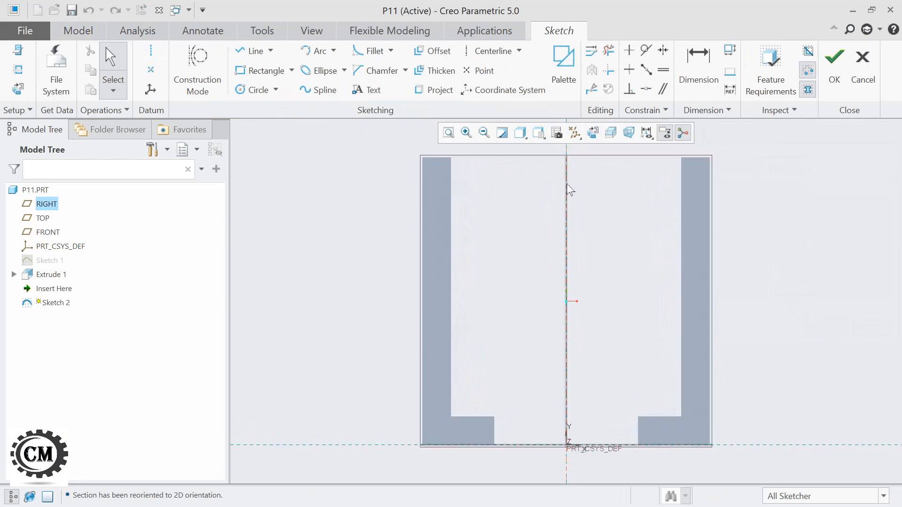
middle_click_drag(532, 214, 504, 272)
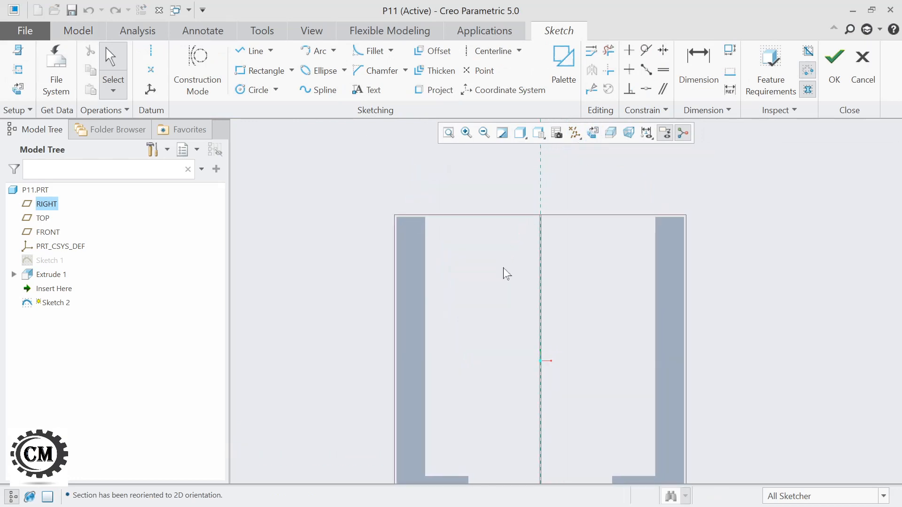
left_click(314, 53)
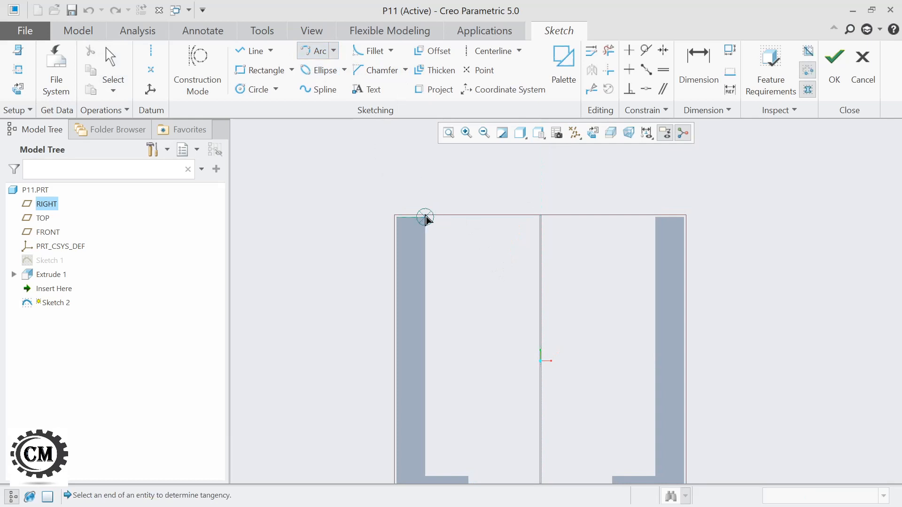
left_click(425, 217)
middle_click(636, 225)
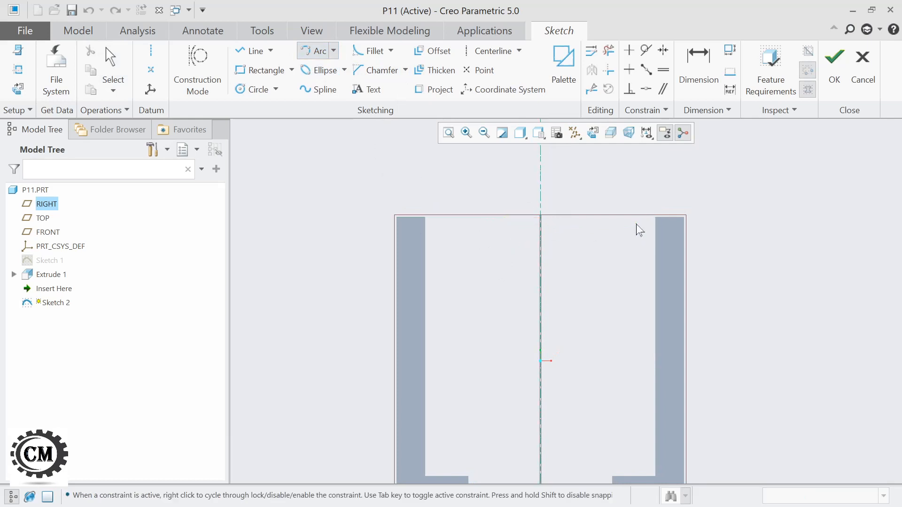
middle_click(628, 224)
Sketch two concentric semicircular arcs above the legs, one spanning their inner top corners and one spanning their outer top corners.
left_click(314, 51)
left_click(425, 217)
left_click(656, 217)
middle_click_drag(541, 164, 531, 237, "shift")
left_click(530, 184)
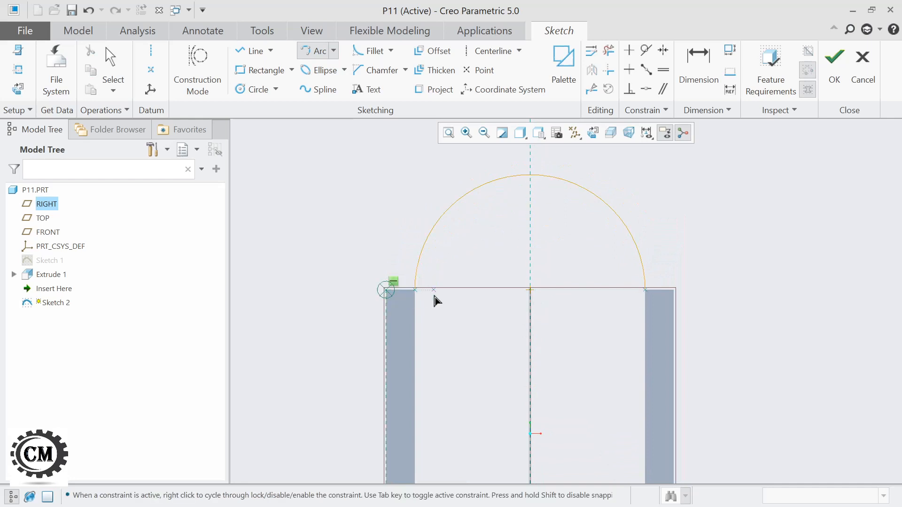
left_click(674, 290)
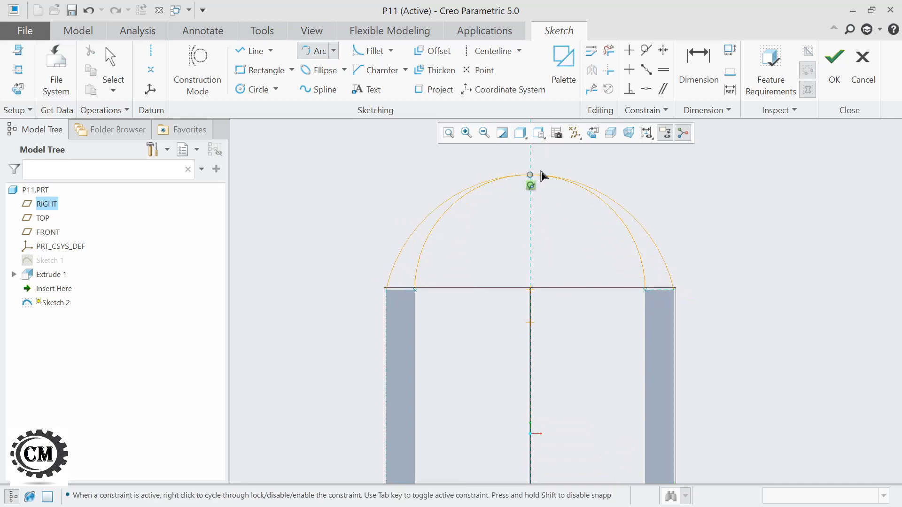
left_click(542, 163)
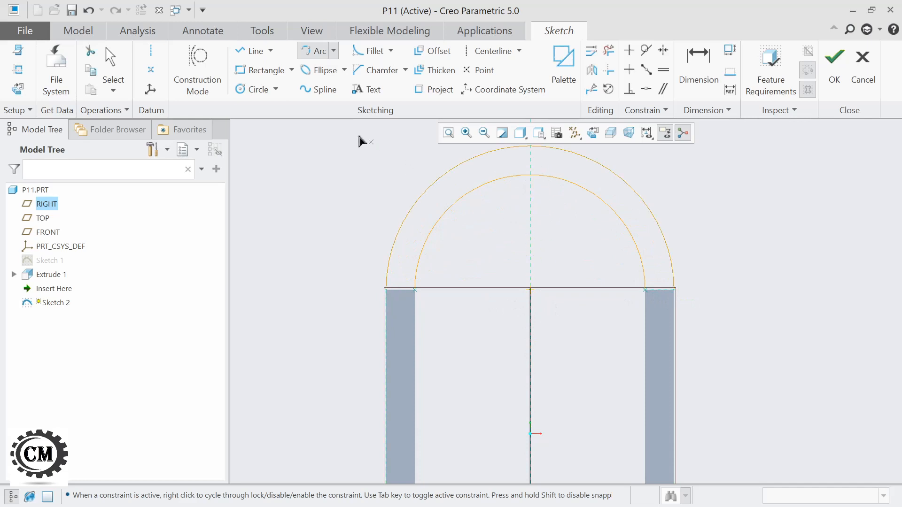
Close both ends of the arch profile with horizontal lines along the tops of the legs and finish the sketch.
left_click(255, 52)
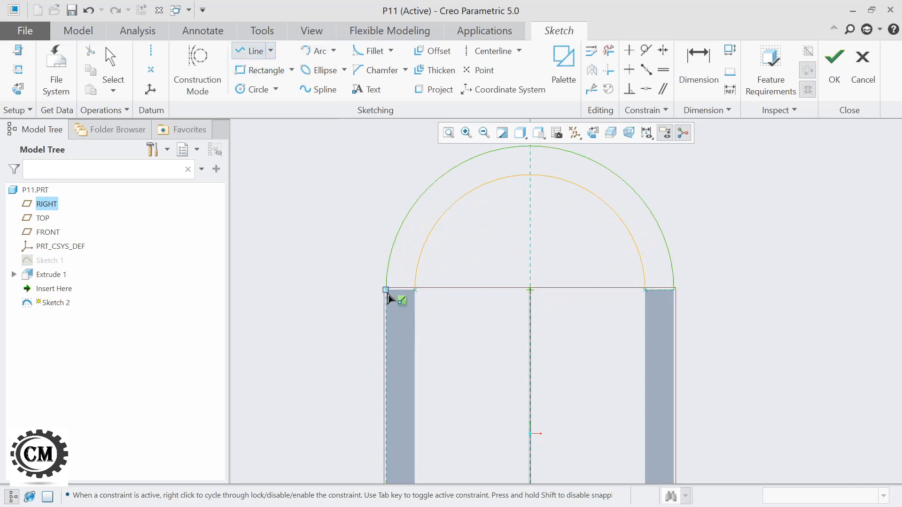
left_click(415, 290)
left_click(645, 290)
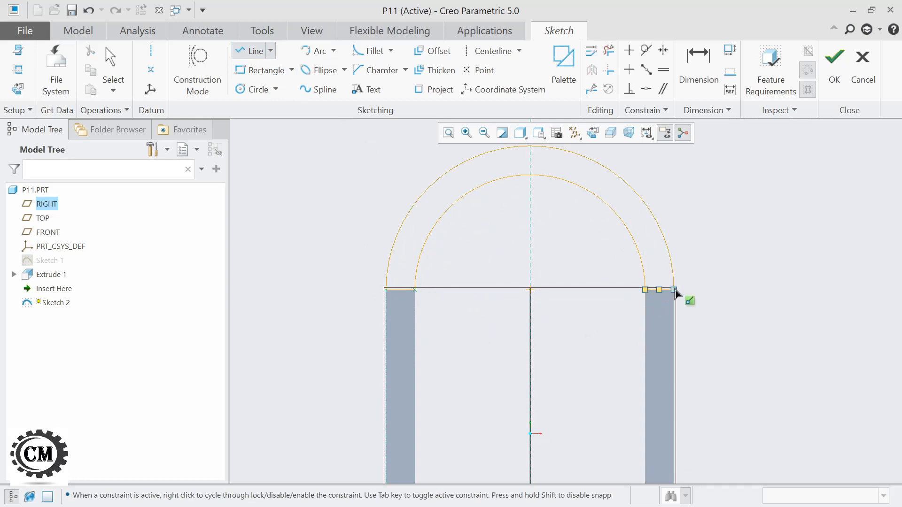
left_click(675, 289)
middle_click(723, 308)
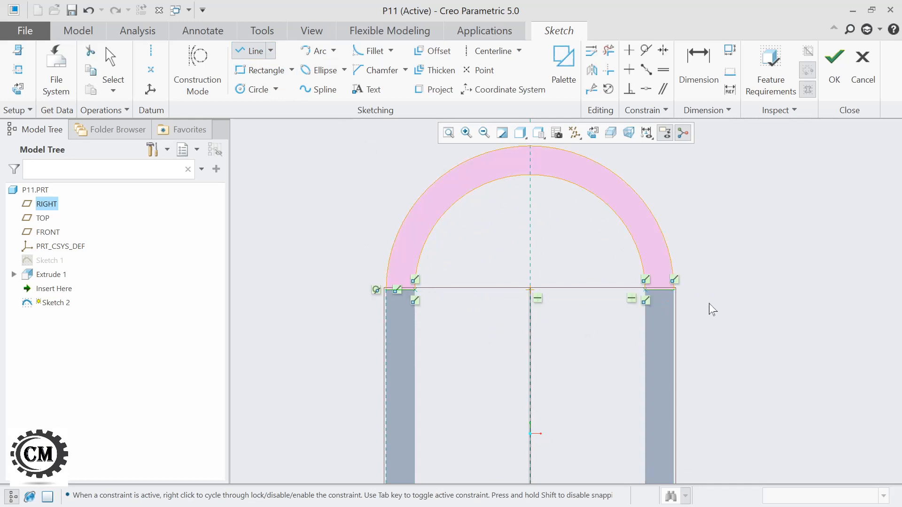
middle_click(709, 308)
middle_click_drag(723, 308, 695, 312)
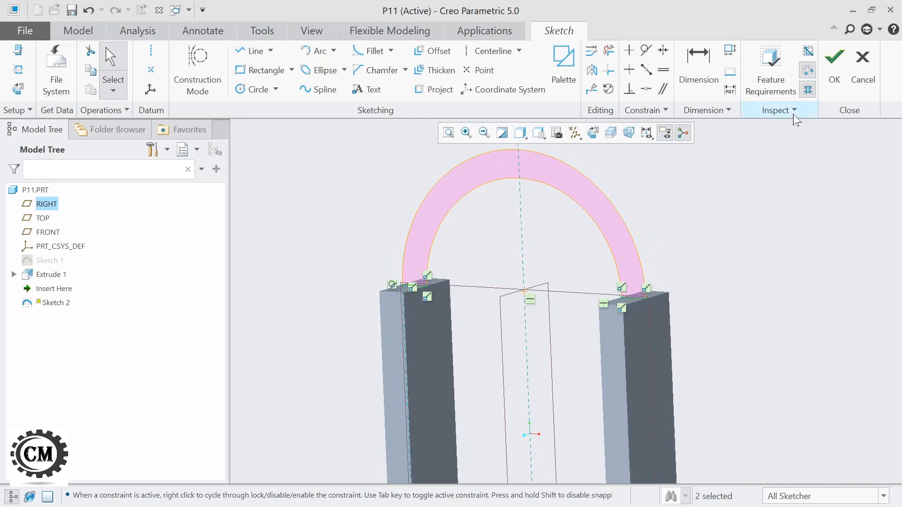
left_click(834, 70)
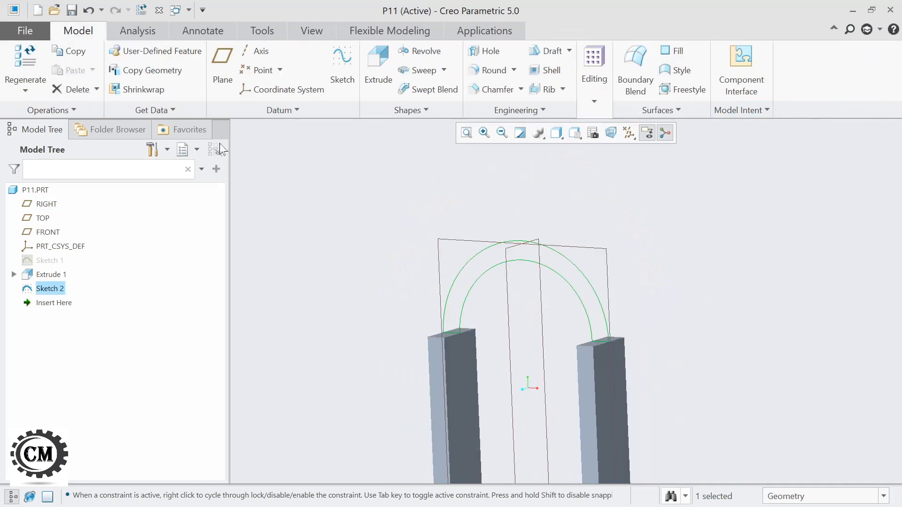
Extrude the arch profile symmetrically about the sketch plane to the 60 mm total depth given in the reference drawing.
left_click(381, 58)
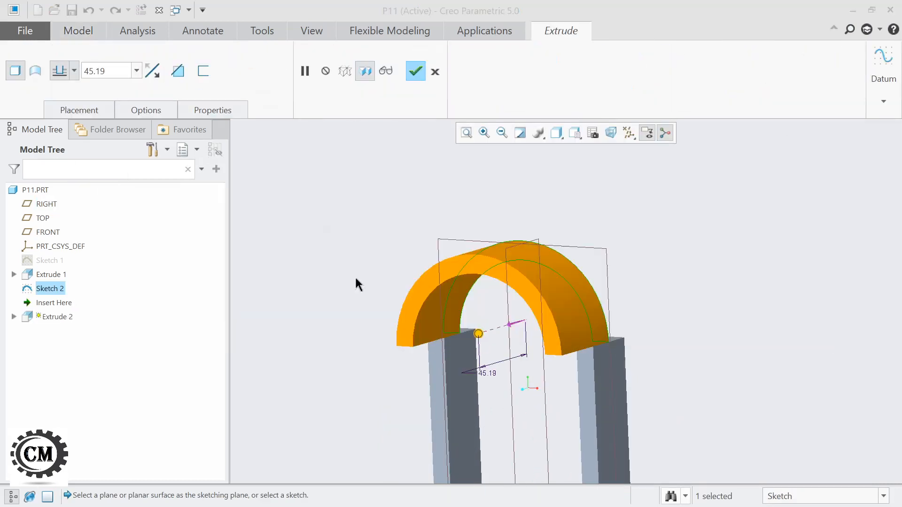
key("alt+Tab")
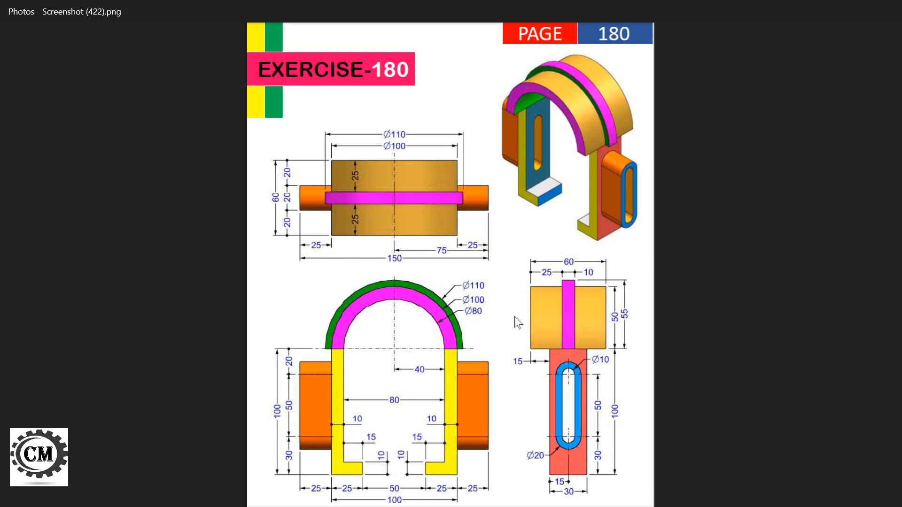
key("alt+Tab")
left_click(76, 73)
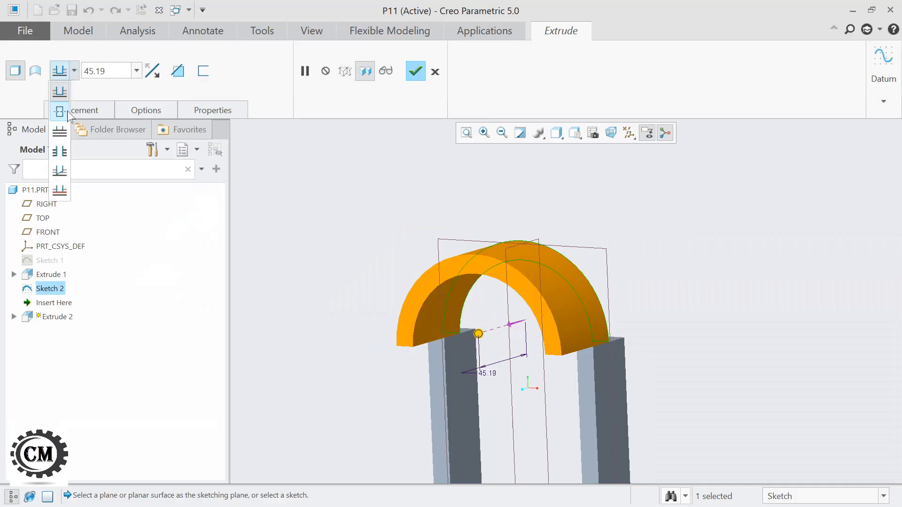
left_click(60, 113)
left_click(106, 71)
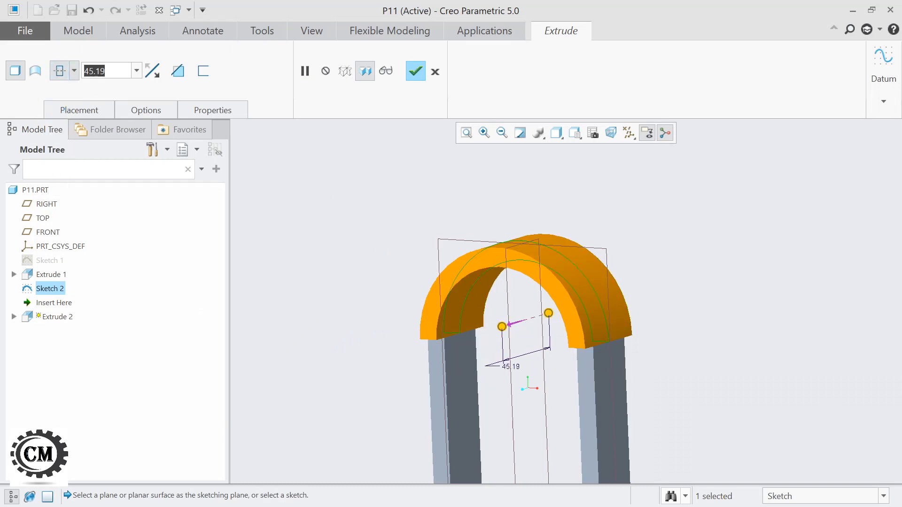
type("60")
key("Return")
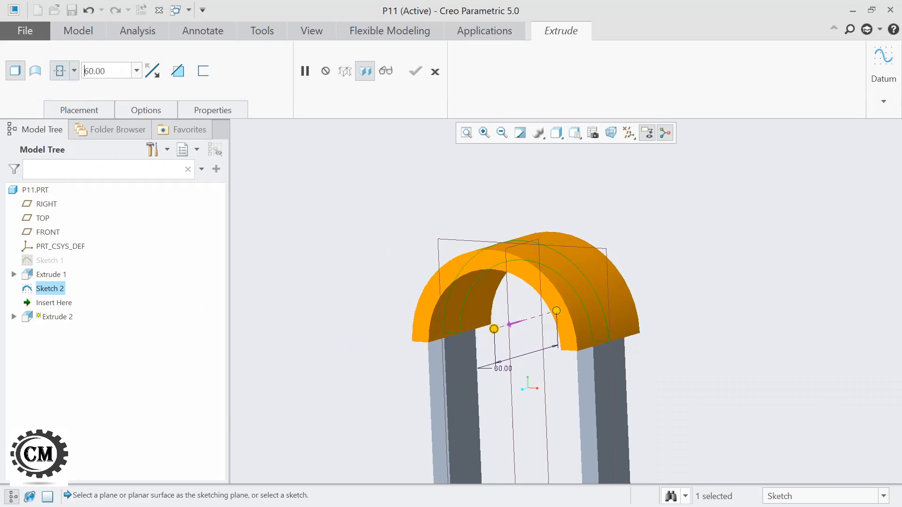
left_click(413, 73)
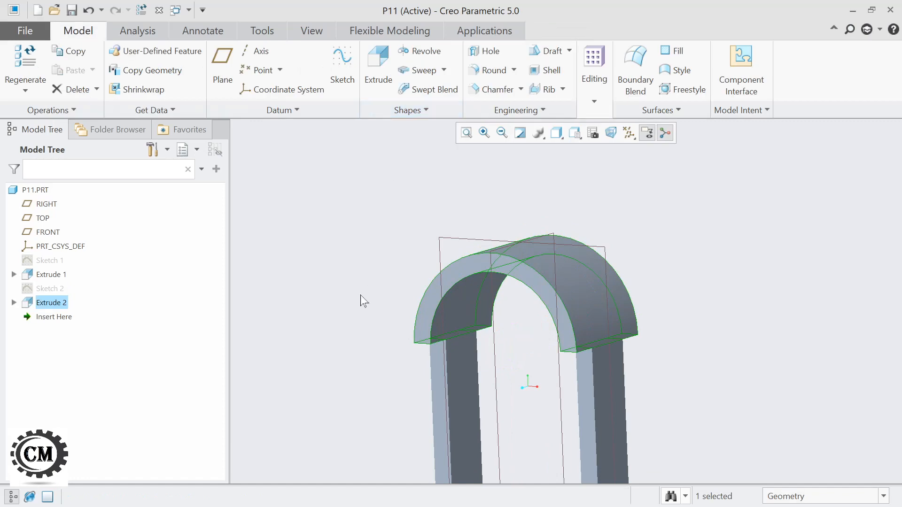
Start a new sketch on the FRONT plane with RIGHT as the Right orientation reference, viewed square to the sketch plane.
middle_click_drag(362, 300, 361, 260)
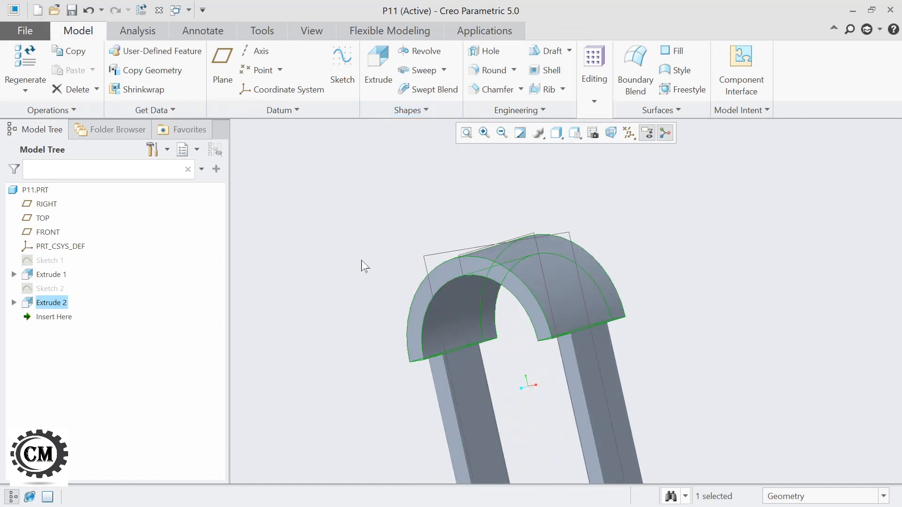
left_click(466, 133)
mouse_move(345, 213)
middle_mouse_down()
mouse_move(382, 212)
mouse_move(362, 211)
middle_mouse_up()
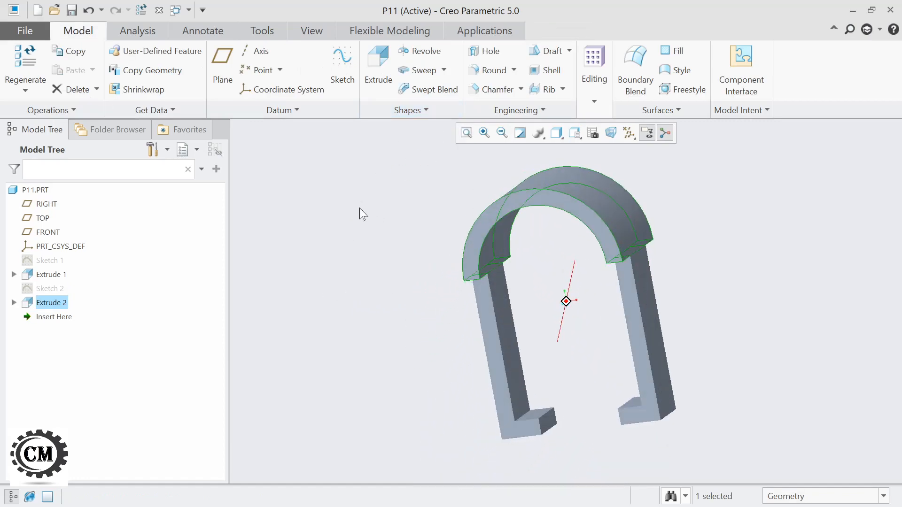
left_click(350, 69)
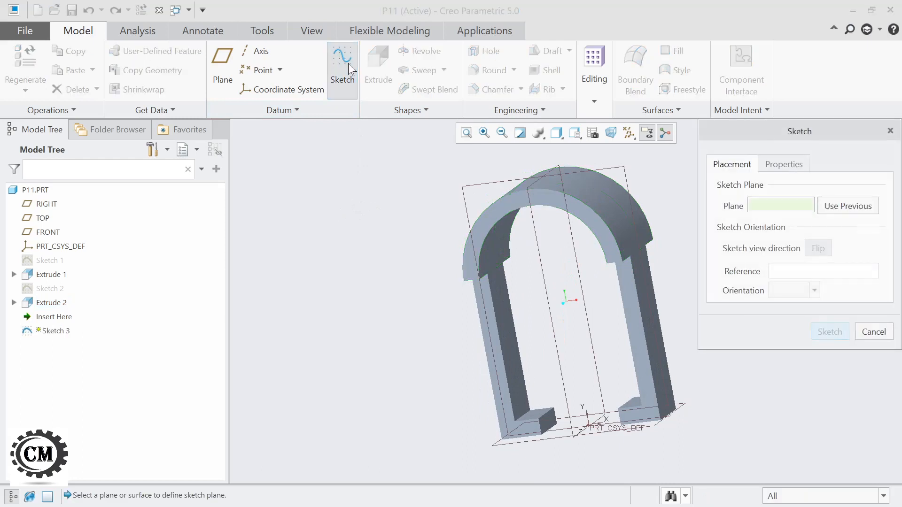
left_click(473, 184)
left_click(830, 335)
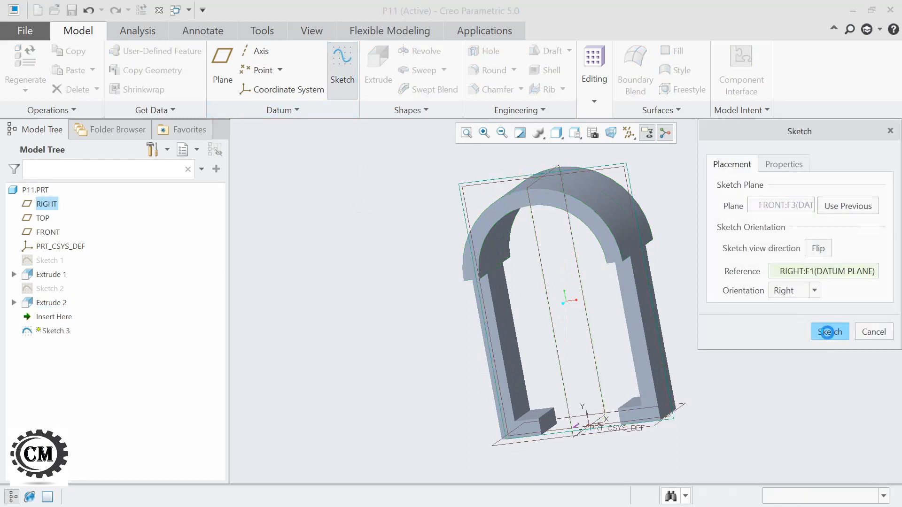
left_click(594, 139)
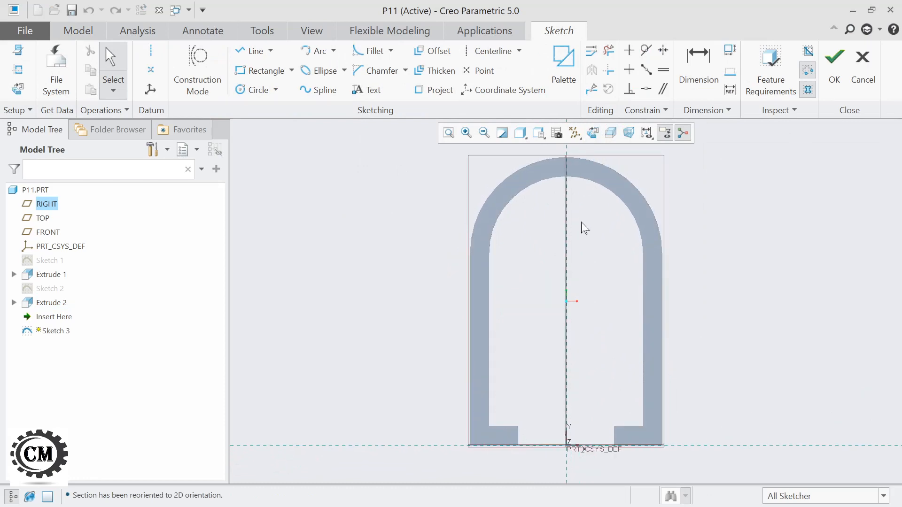
middle_click_drag(582, 222, 551, 306)
Sketch a horizontal line about 13 mm long outward from each lower outer corner of the arch, keeping both lines equal.
key("alt+Tab")
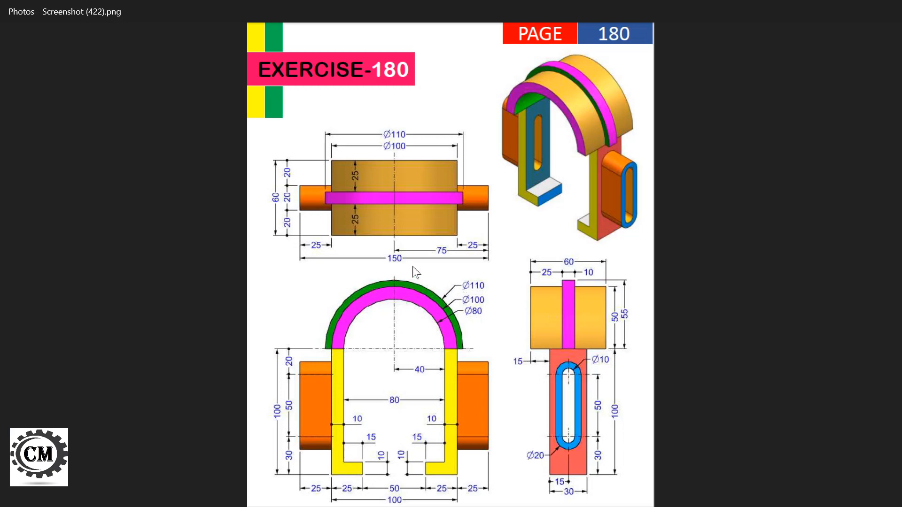
key("alt+Tab")
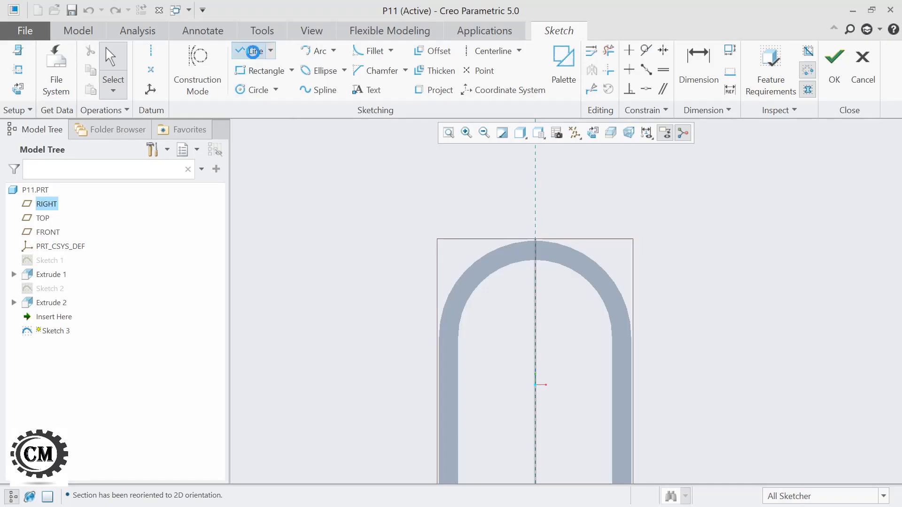
left_click(252, 51)
middle_click(439, 342)
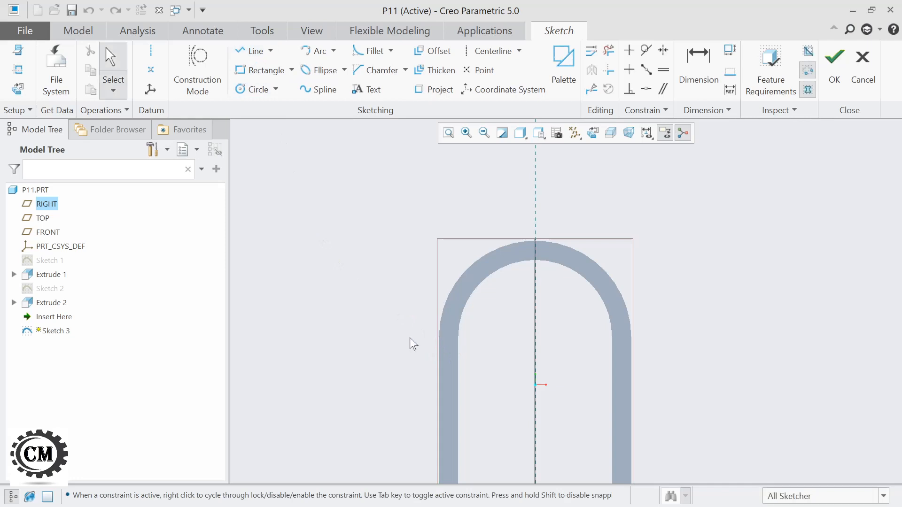
left_click(252, 50)
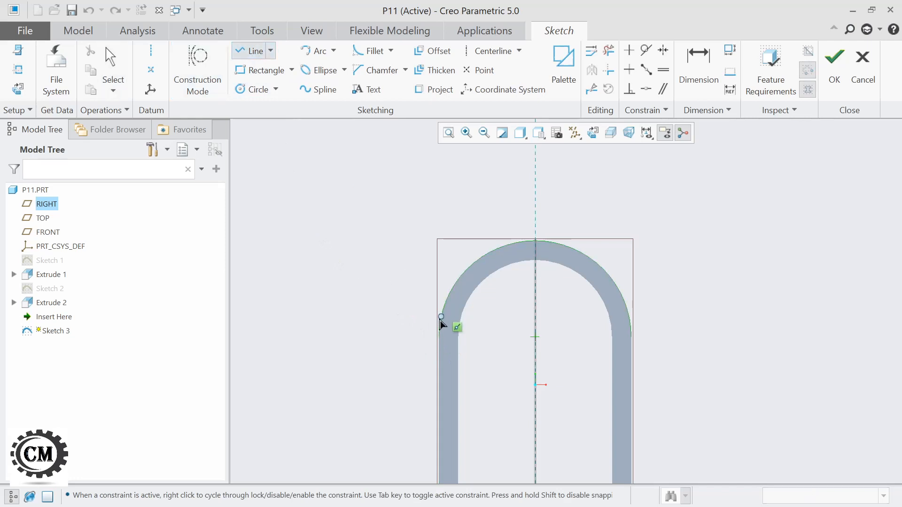
left_click(439, 337)
left_click(415, 338)
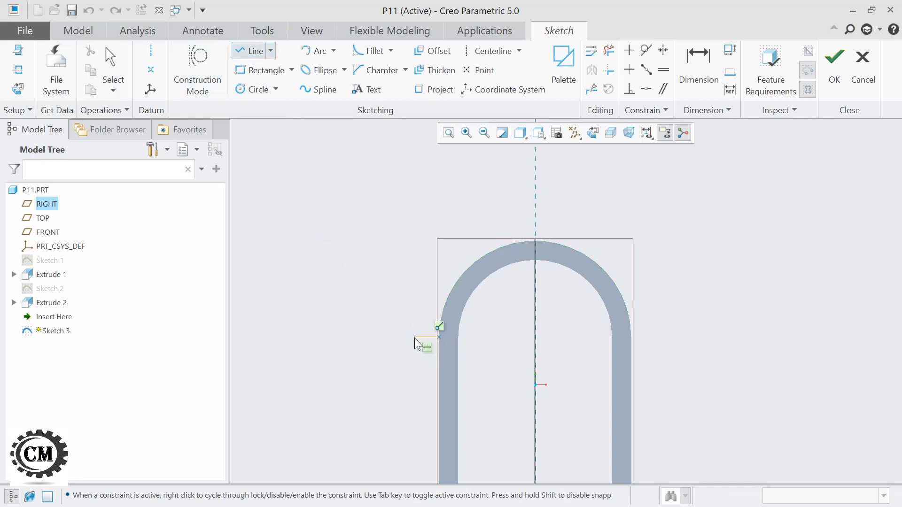
middle_click(419, 365)
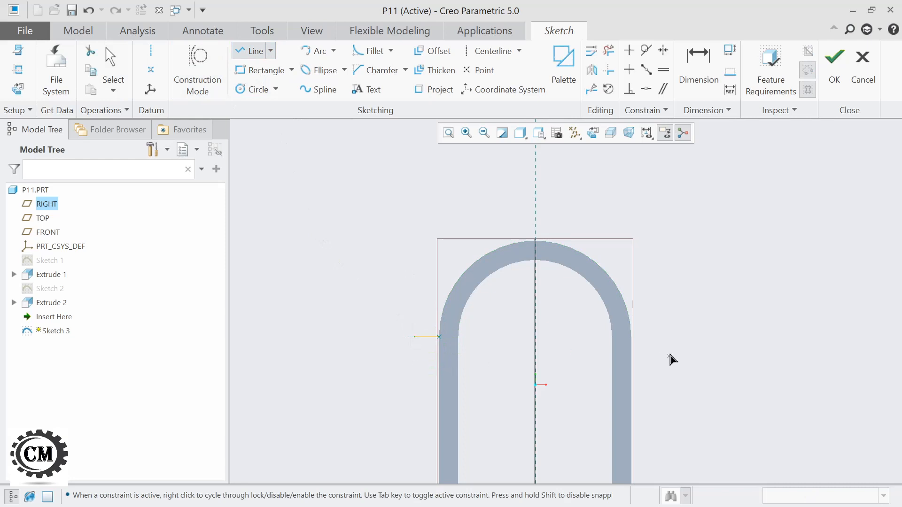
left_click(634, 338)
left_click(655, 338)
middle_click(660, 351)
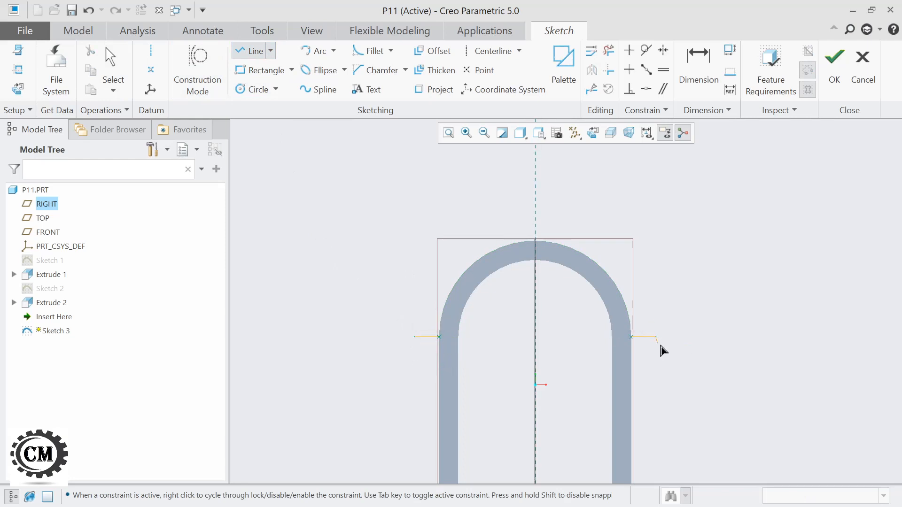
Move the line's length dimension clear below the geometry and set the length of the equal lines to 5 mm.
left_click(698, 71)
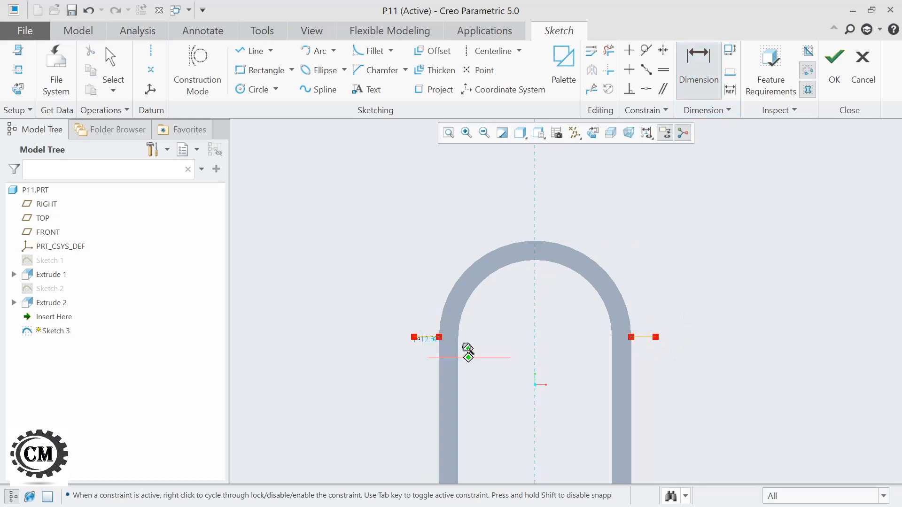
scroll(471, 360, "up", 3)
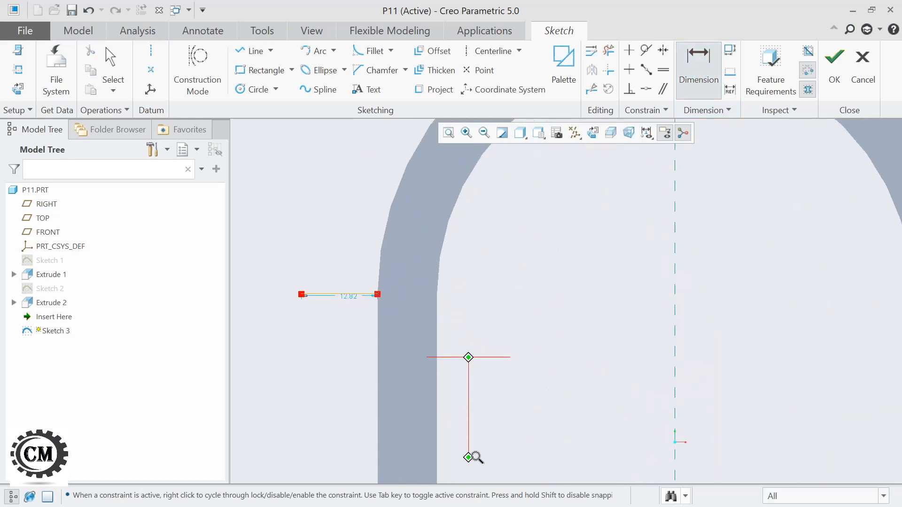
middle_click(348, 303)
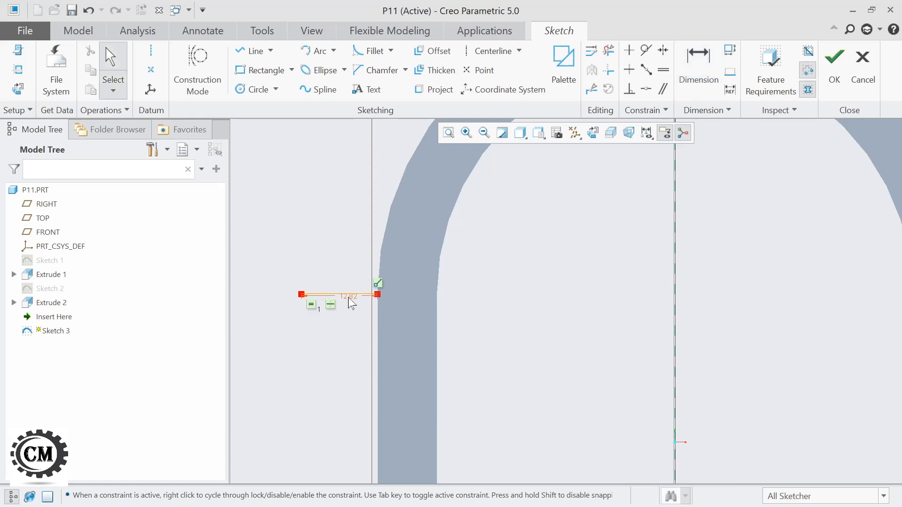
left_click_drag(349, 298, 351, 344)
left_click(699, 71)
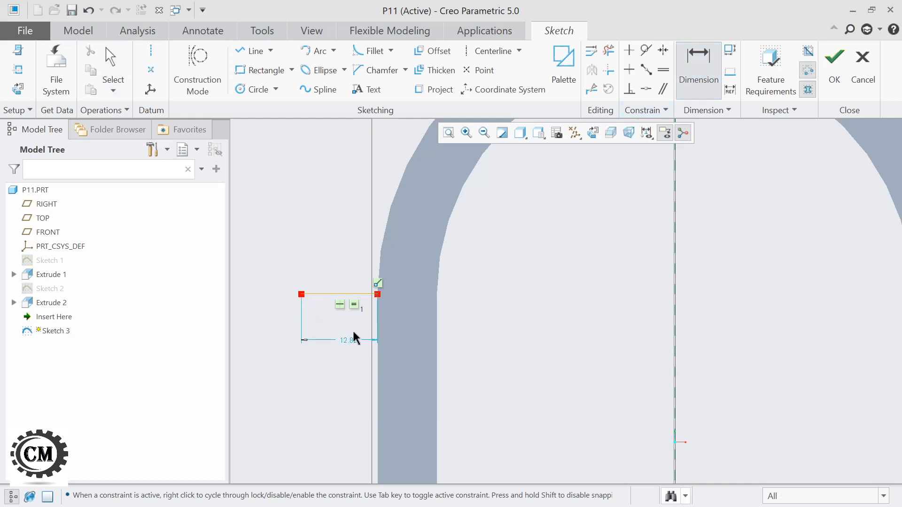
double_click(346, 346)
type("5")
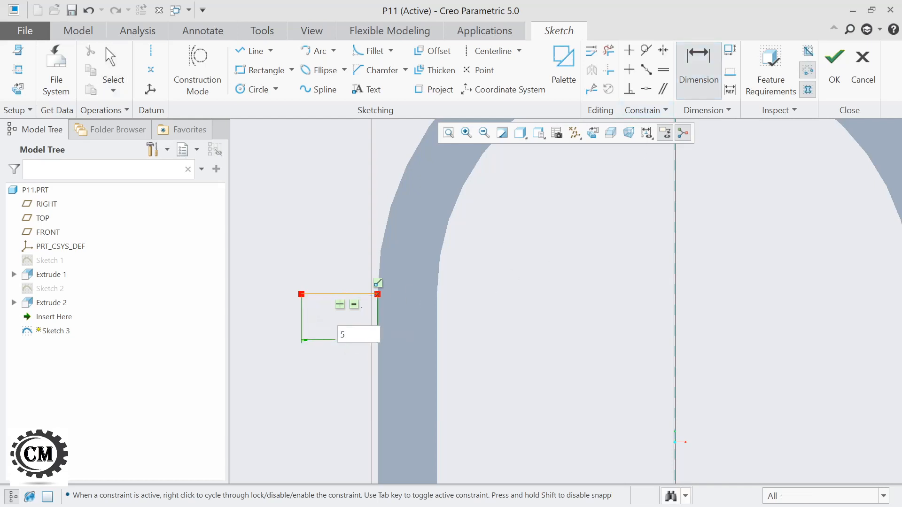
key("Return")
Sketch a semicircular arc over the arch joining the outer ends of the two short horizontal lines.
left_click(454, 133)
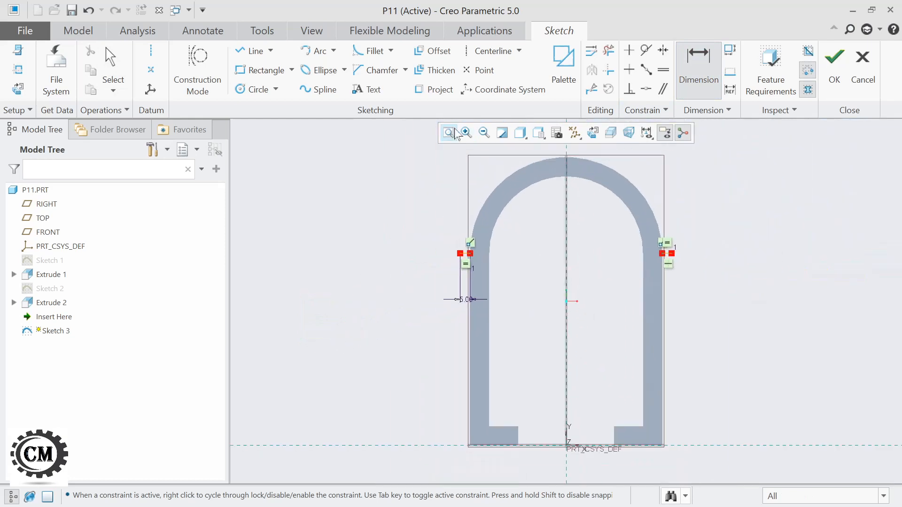
left_click(320, 49)
left_click(445, 301)
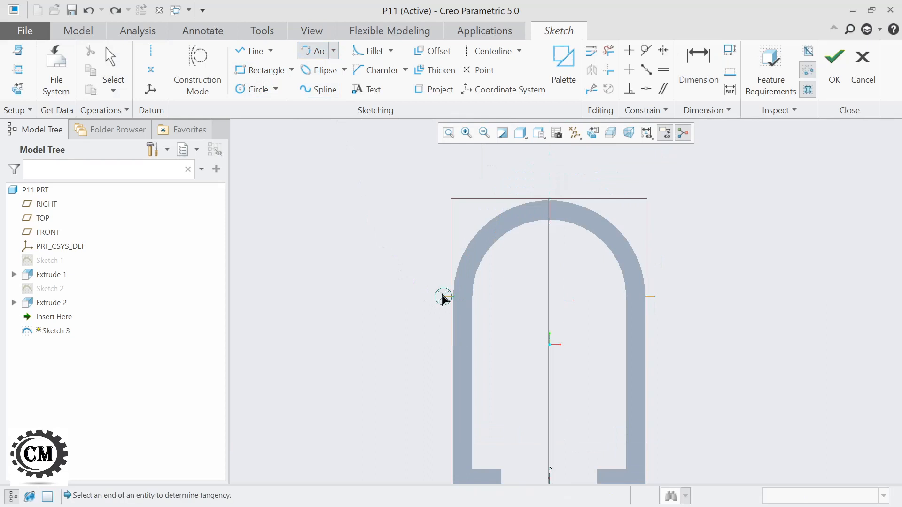
left_click(655, 299)
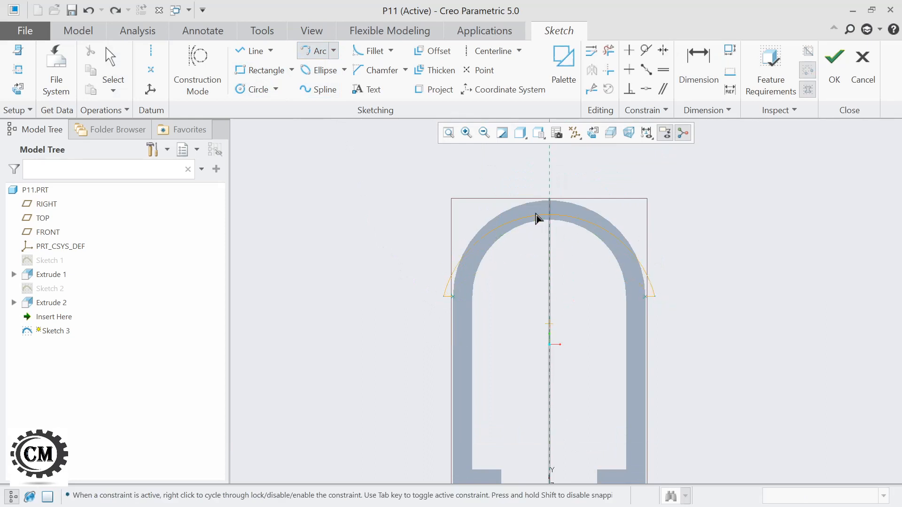
left_click(550, 192)
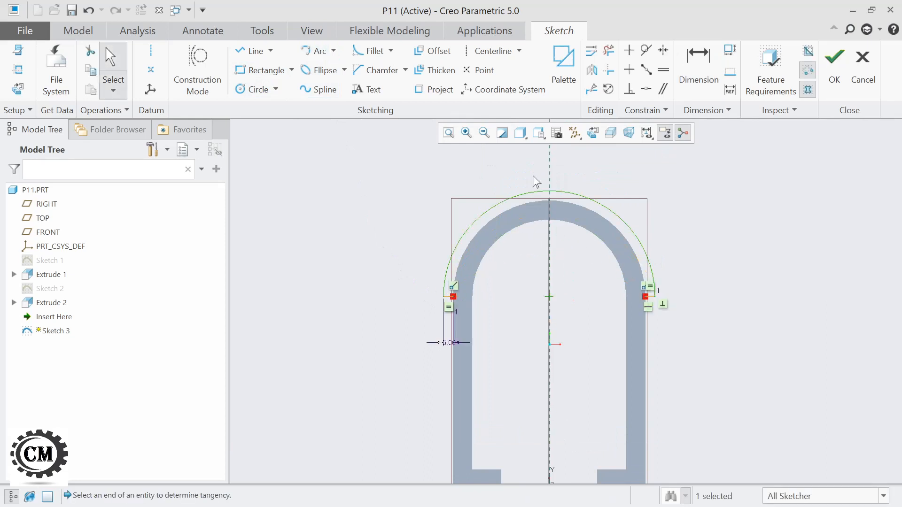
Project the arch's outer edge into the sketch to close the thin rib profile, and finish the sketch.
left_click(447, 94)
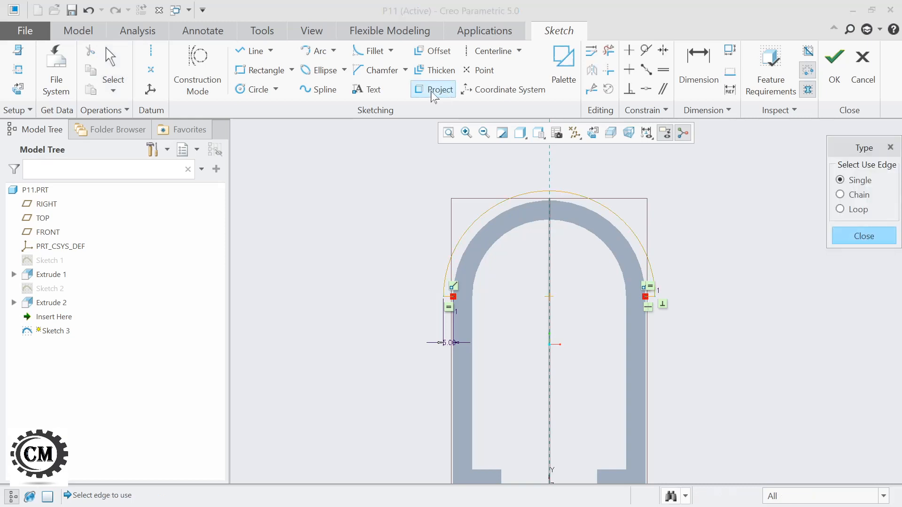
left_click(457, 269)
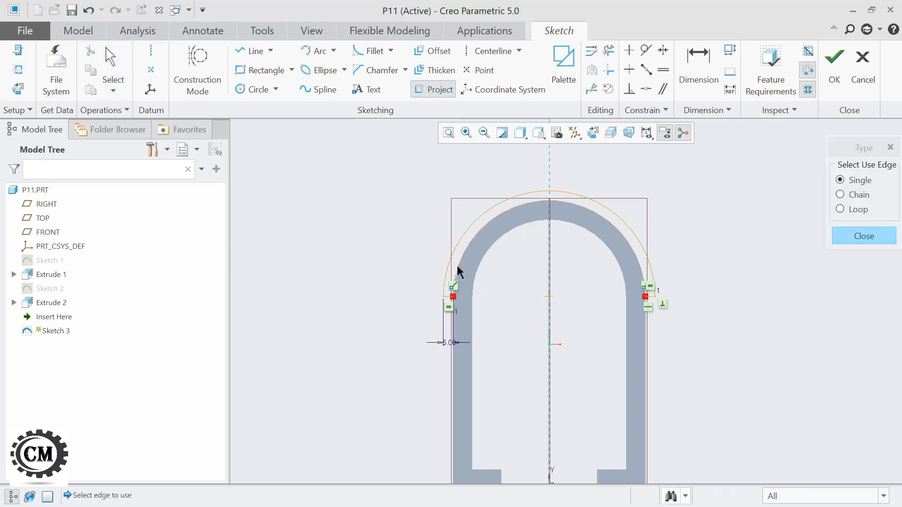
left_click(846, 236)
middle_click_drag(755, 277, 728, 289)
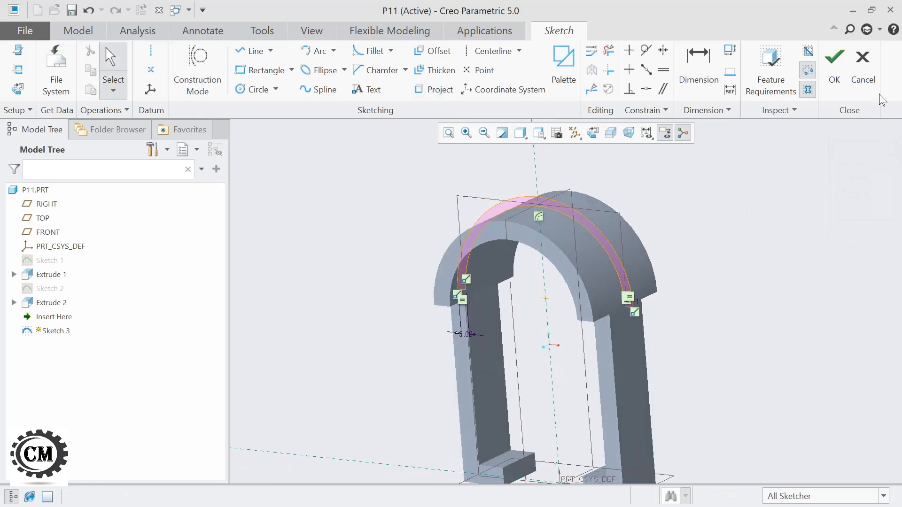
left_click(835, 58)
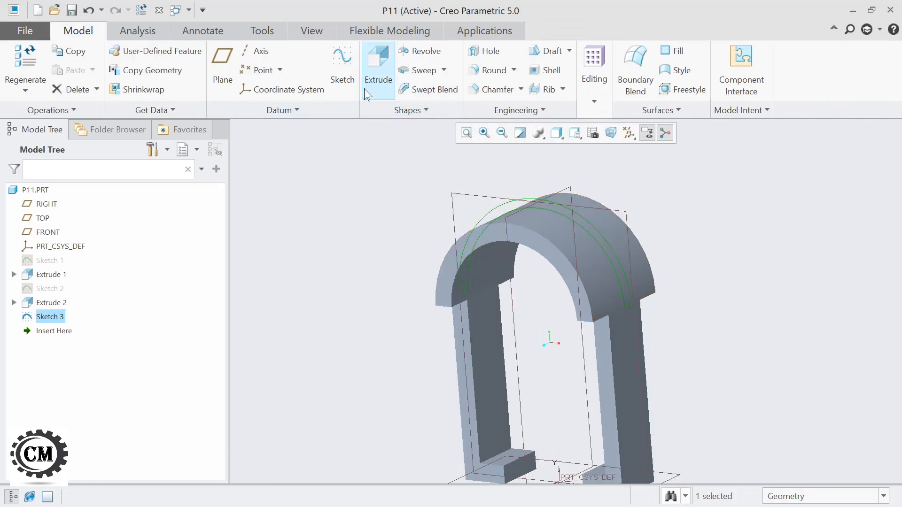
Extrude the rib profile symmetrically about the sketch plane to the 10 mm total width given in the reference drawing.
left_click(378, 61)
key("alt+Tab")
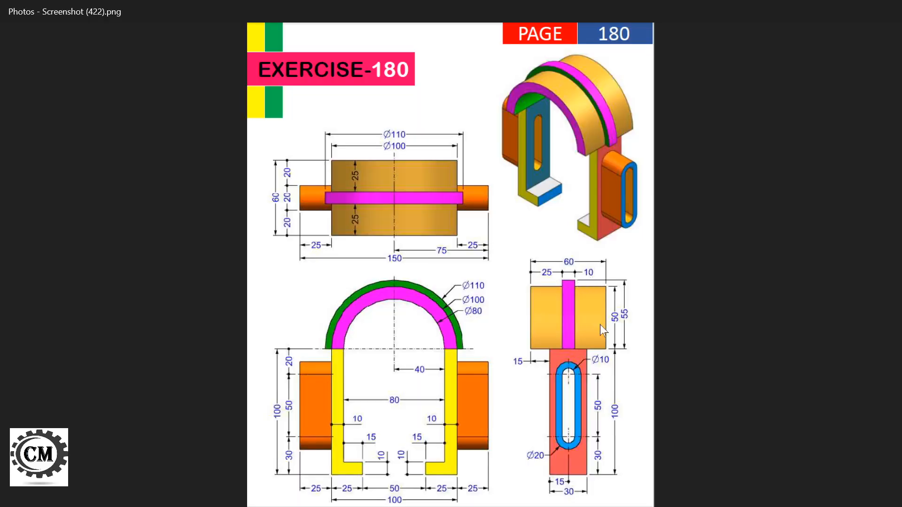
key("alt+Tab")
left_click(75, 71)
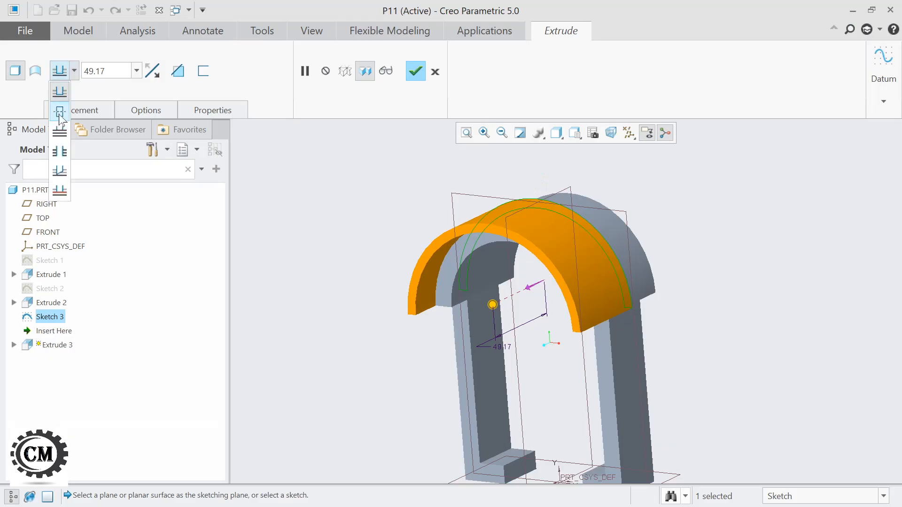
left_click(61, 111)
double_click(94, 71)
type("1")
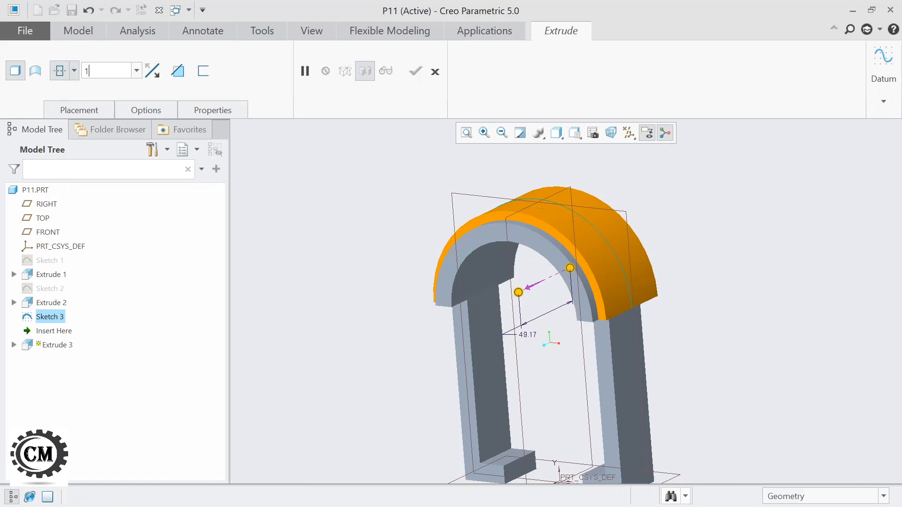
type("0")
key("Return")
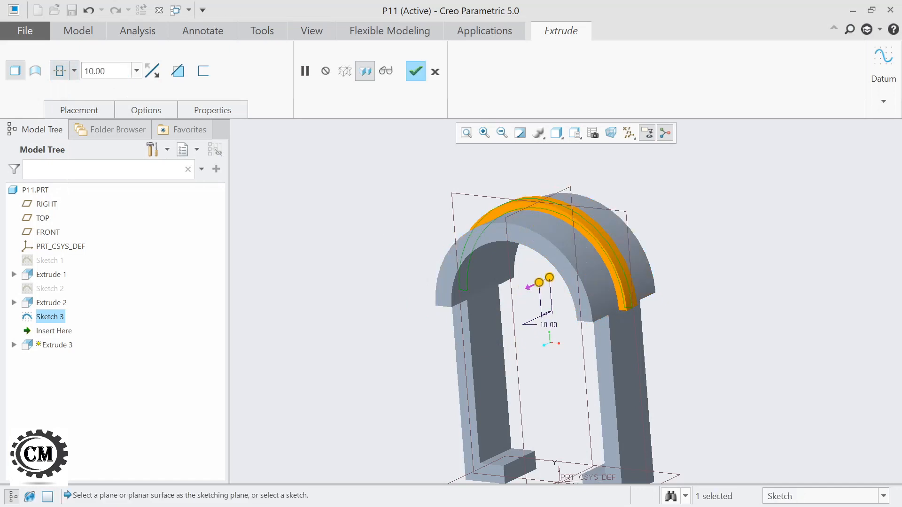
left_click(416, 71)
Change the model's display style to Shading With Edges.
middle_click_drag(407, 275, 426, 254)
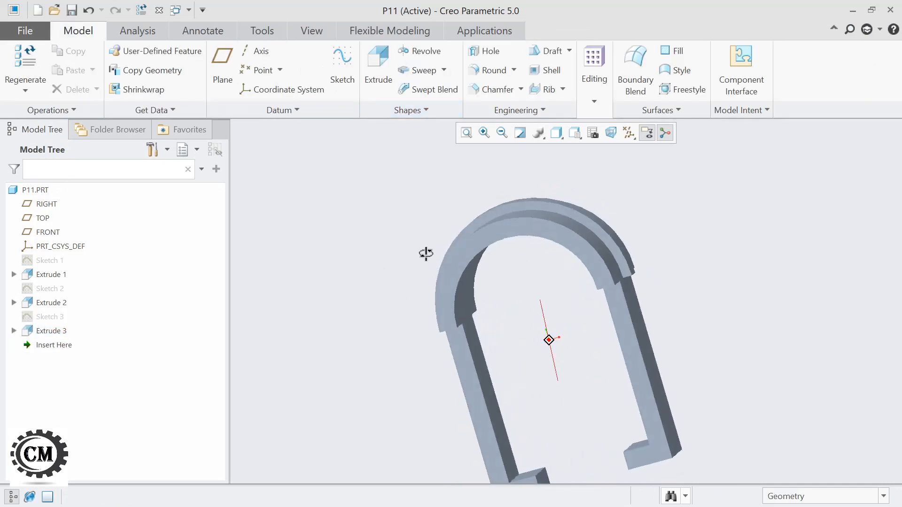
middle_click_drag(426, 254, 463, 252)
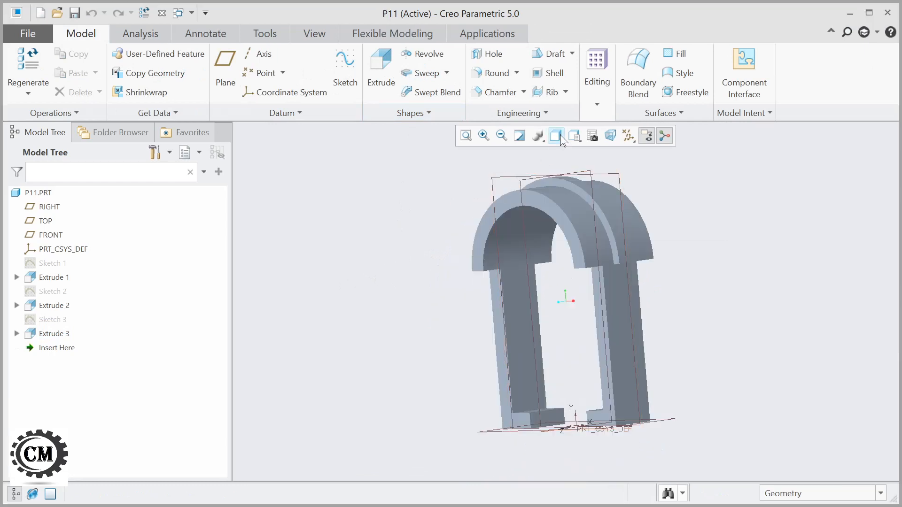
left_click(560, 136)
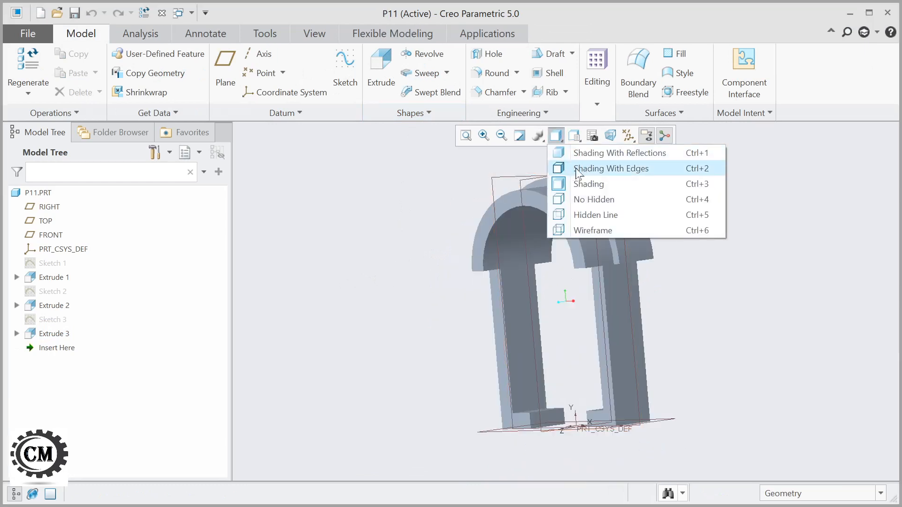
left_click(578, 169)
mouse_move(399, 277)
middle_mouse_down()
mouse_move(351, 298)
mouse_move(359, 193)
middle_mouse_up()
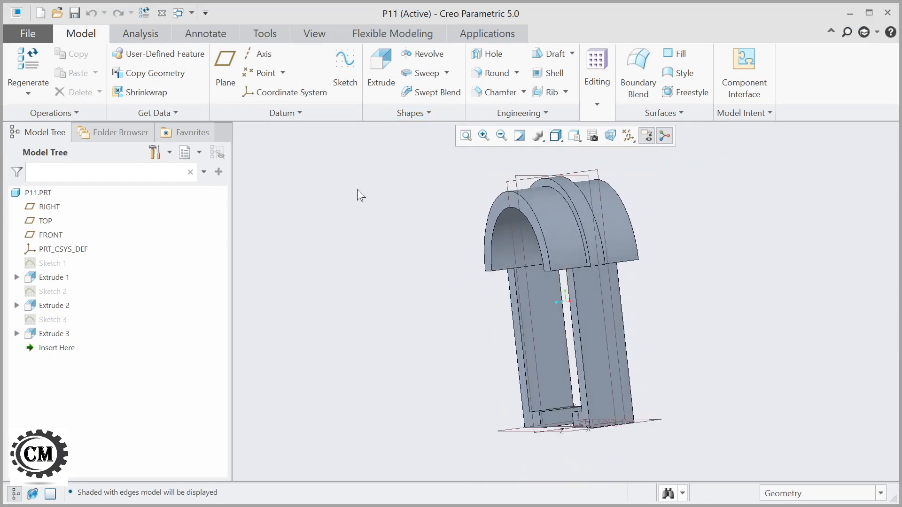
Start a new sketch on the outer side face of the leg, keeping the default Extrude 1 surface reference with Right orientation.
left_click(341, 85)
left_click(611, 338)
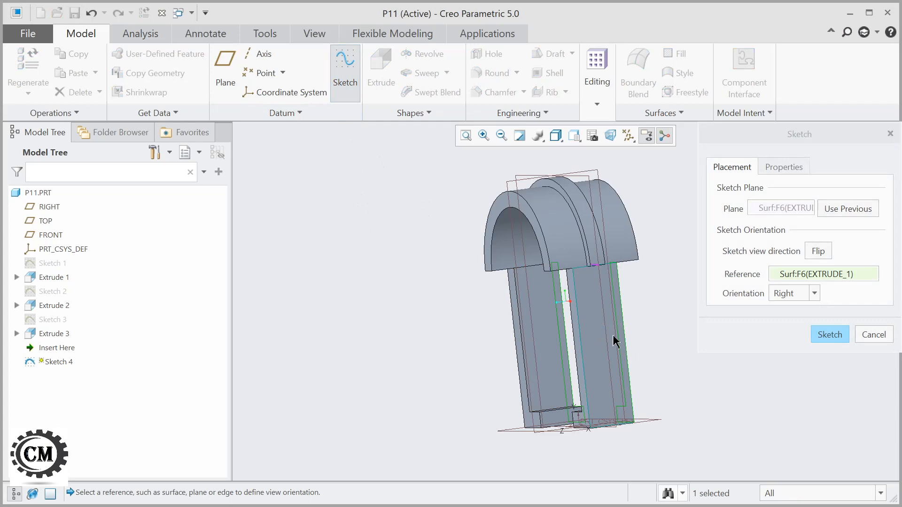
left_click(829, 334)
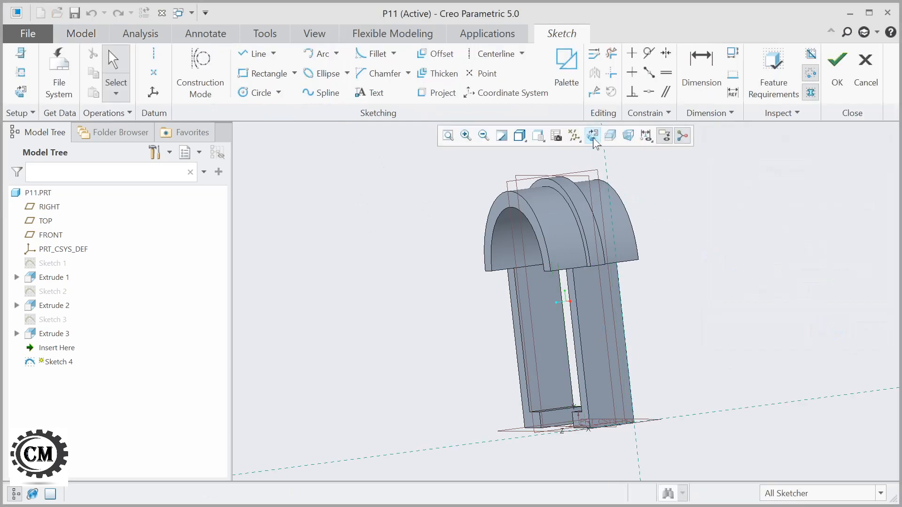
Switch to the Photos app, check the side boss's slot dimensions in the Exercise-180 drawing, and return to the leg-face sketch in Creo.
left_click(593, 137)
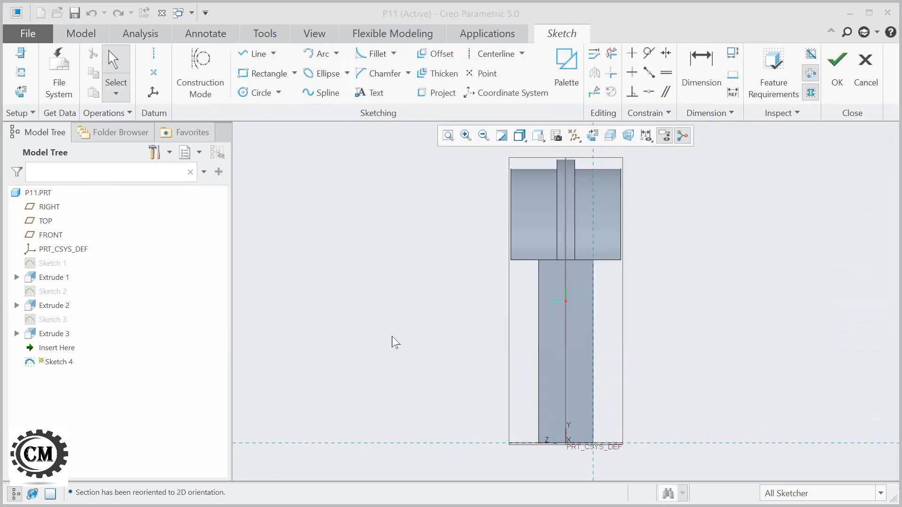
key("alt+Tab")
key("alt+Tab")
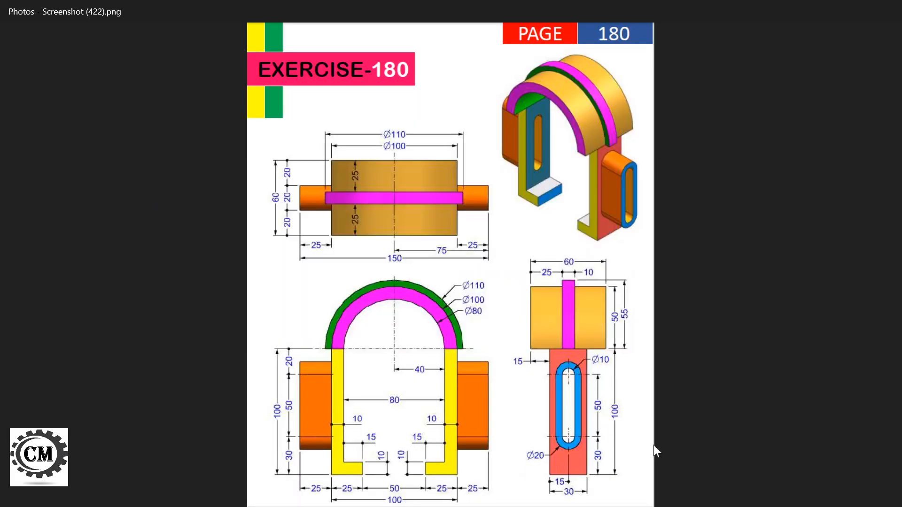
key("alt+Tab")
key("alt+Tab")
key("alt+Tab")
key("alt+Tab")
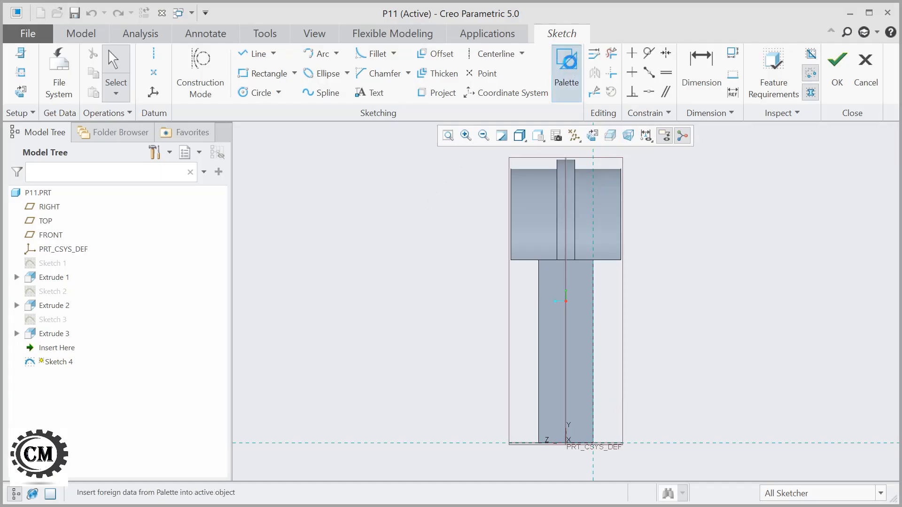
Place a Racetrack shape from the Sketcher Palette on the leg face, rotated 90 degrees to stand upright, about 18.45 mm wide.
left_click(572, 62)
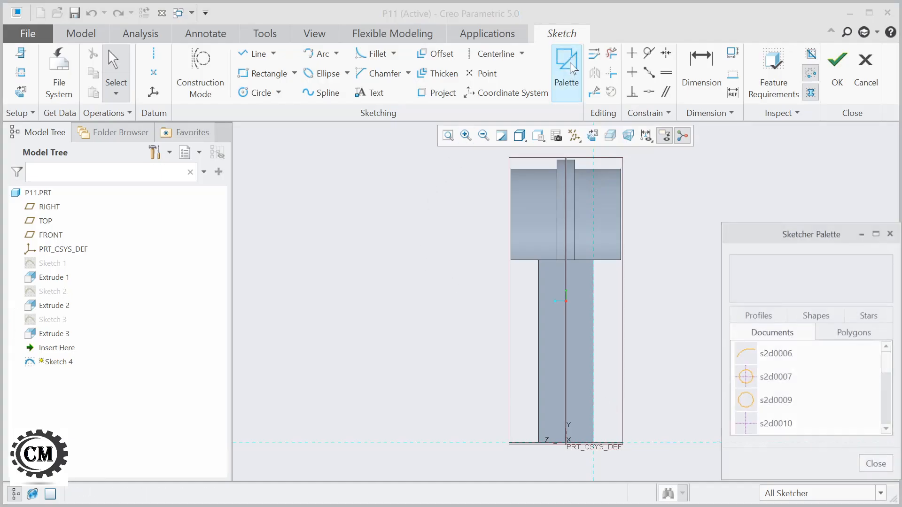
left_click(812, 320)
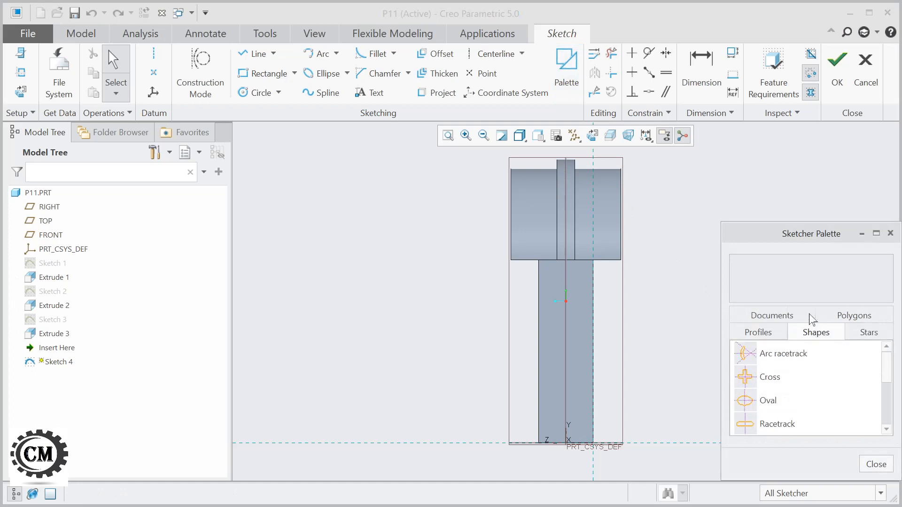
left_click(748, 428)
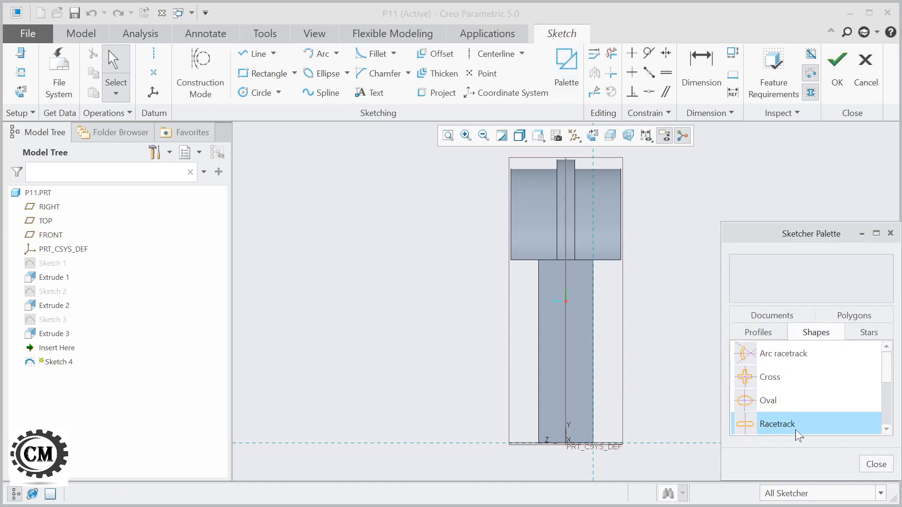
double_click(767, 424)
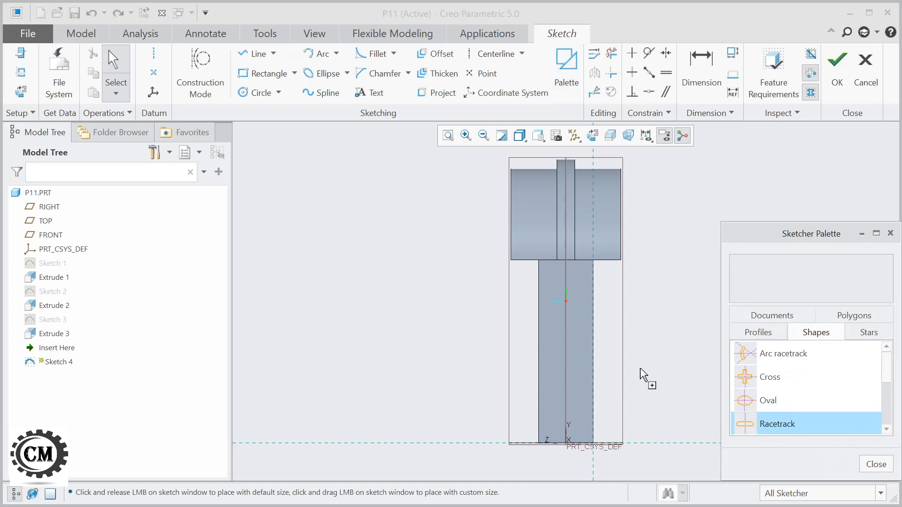
left_click(565, 377)
left_click_drag(644, 361, 544, 296)
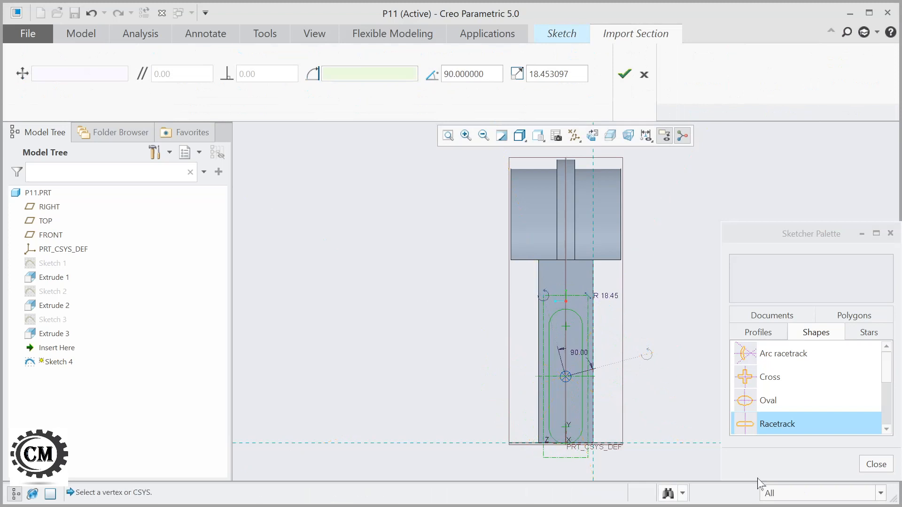
left_click(876, 464)
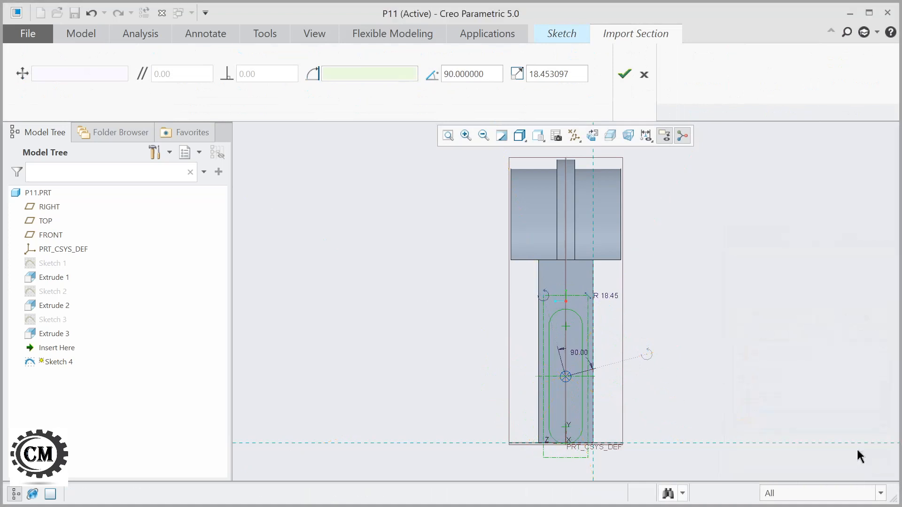
left_click(623, 76)
Set the racetrack's width to 20 mm and its overall length to 70 mm.
left_click(700, 66)
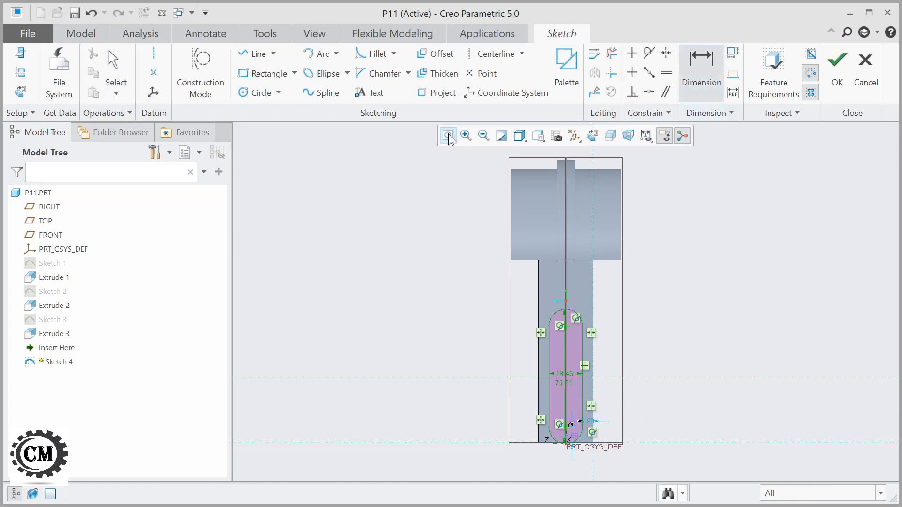
scroll(474, 376, "up", 5)
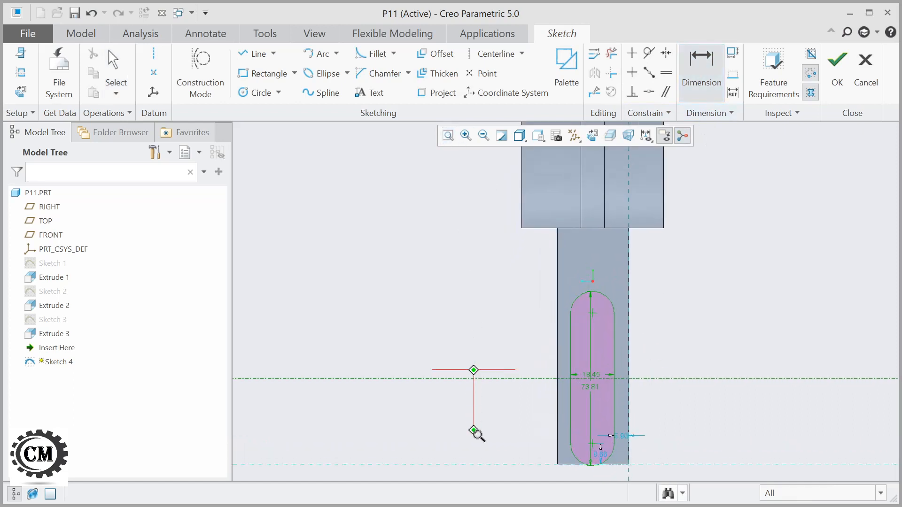
middle_click_drag(462, 396, 447, 358)
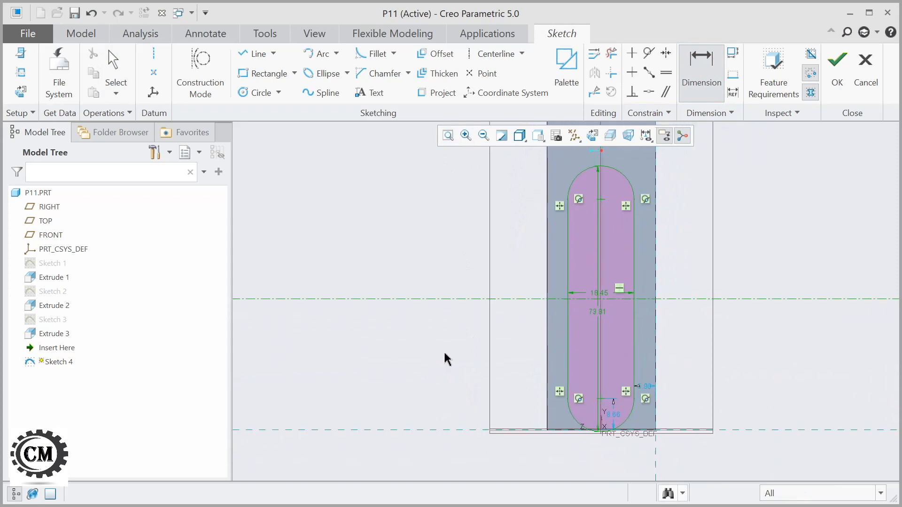
double_click(596, 297)
type("20")
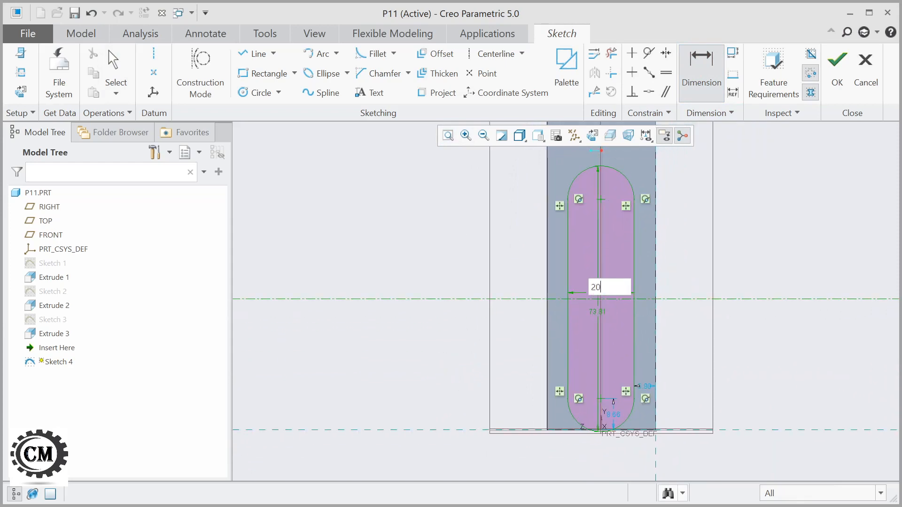
key("Return")
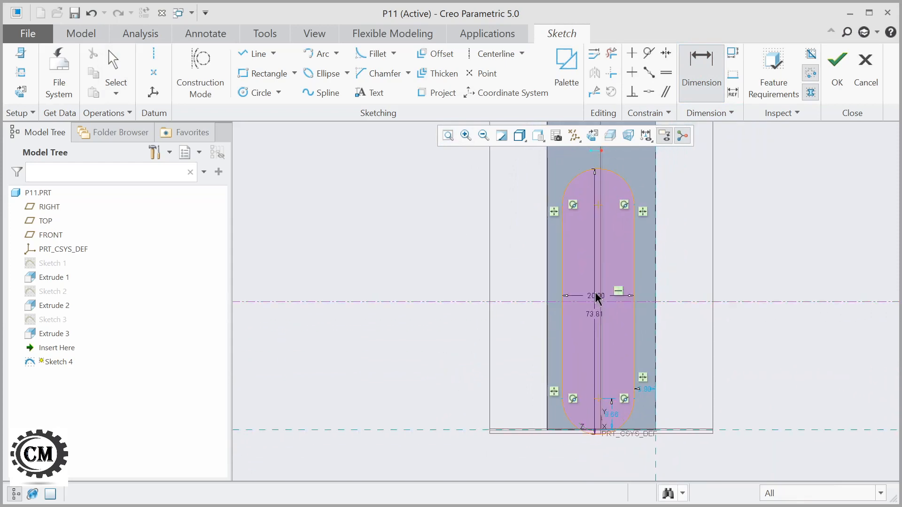
double_click(591, 321)
type("70")
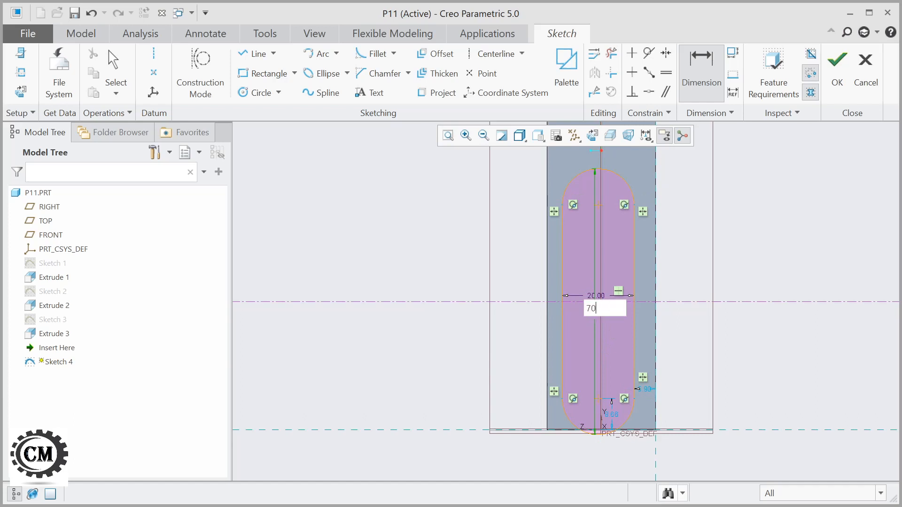
key("Return")
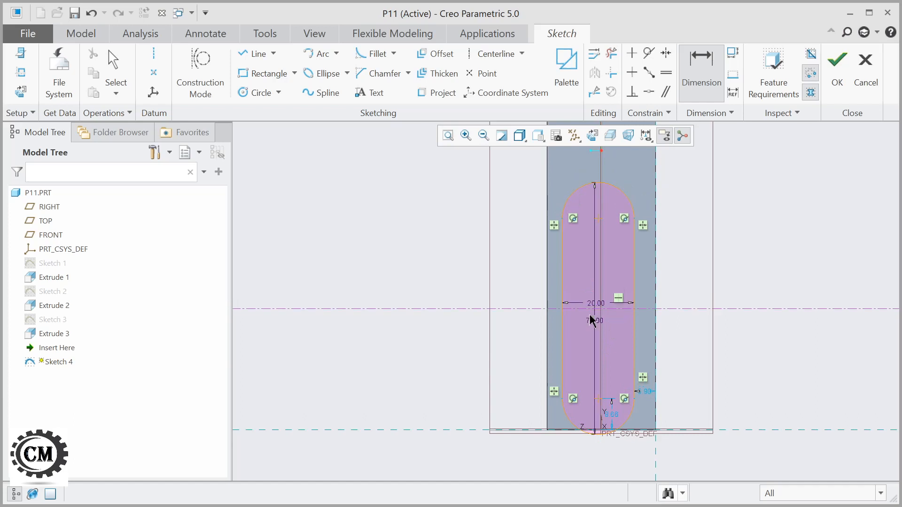
Set the height of the racetrack's lower arc centre above the leg's base to 30 mm.
double_click(612, 414)
type("30")
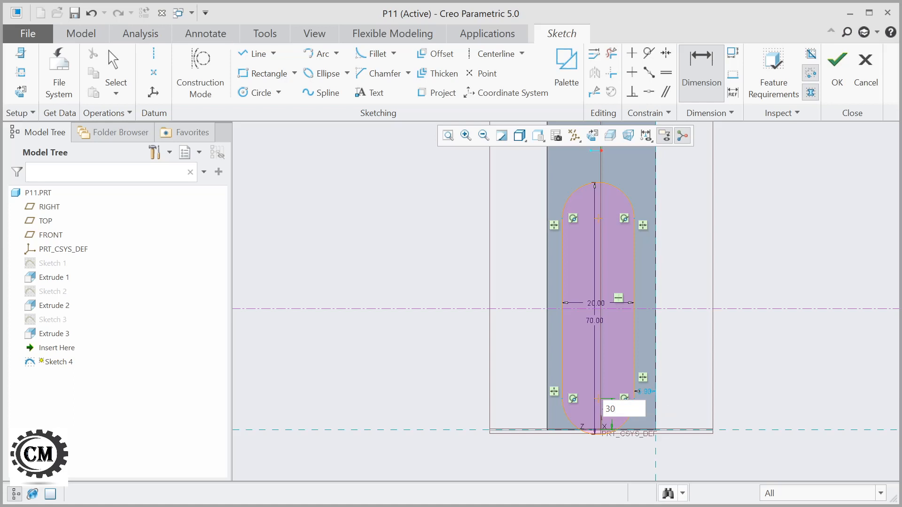
key("Return")
left_click(447, 137)
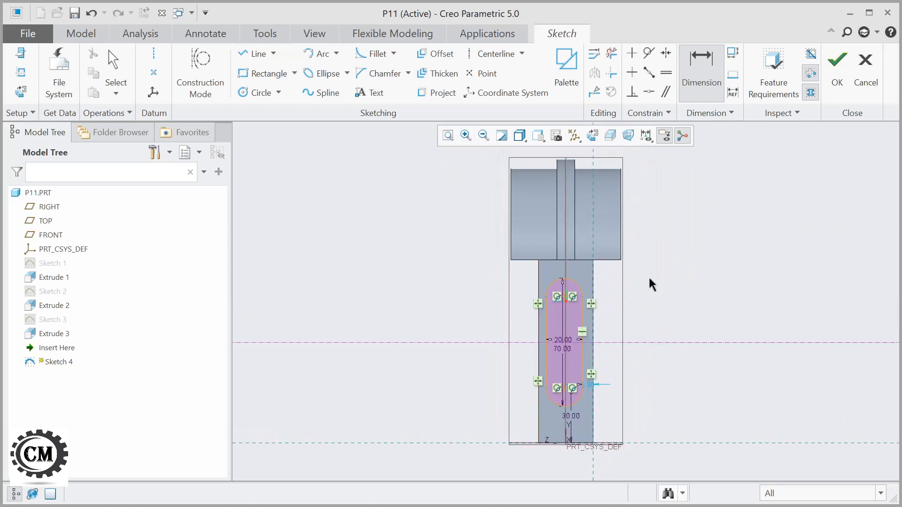
key("Escape")
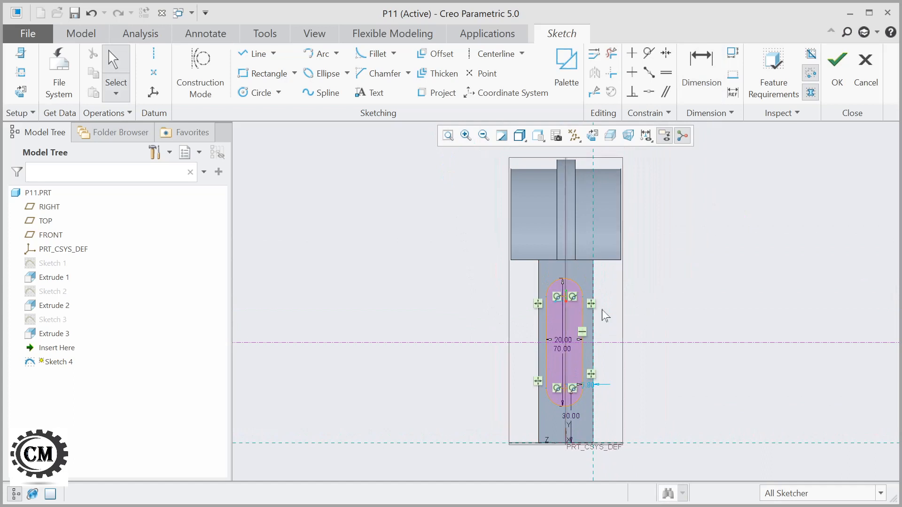
Draw a vertical centerline through the midpoint of the leg's upper edge.
mouse_move(602, 309)
middle_mouse_down("ctrl")
mouse_move(602, 388)
mouse_move(602, 369)
middle_mouse_up("ctrl")
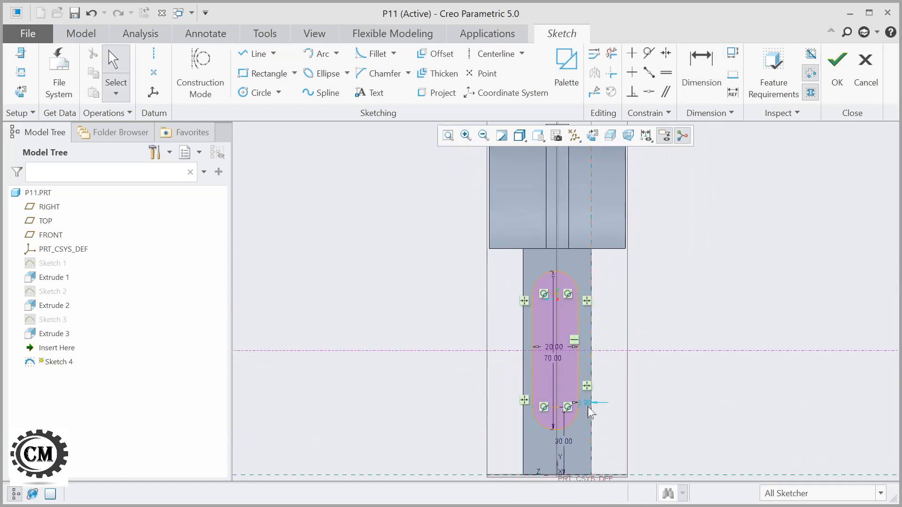
left_click(494, 55)
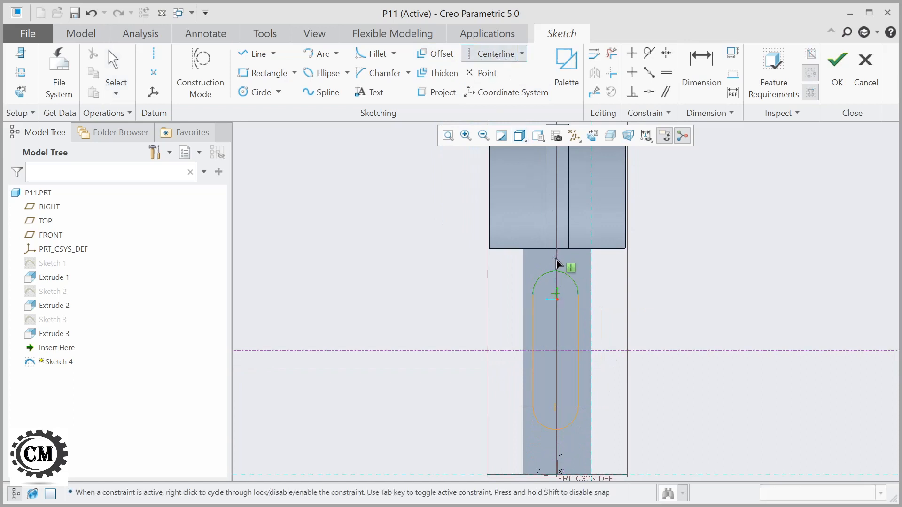
left_click(557, 248)
left_click(558, 333)
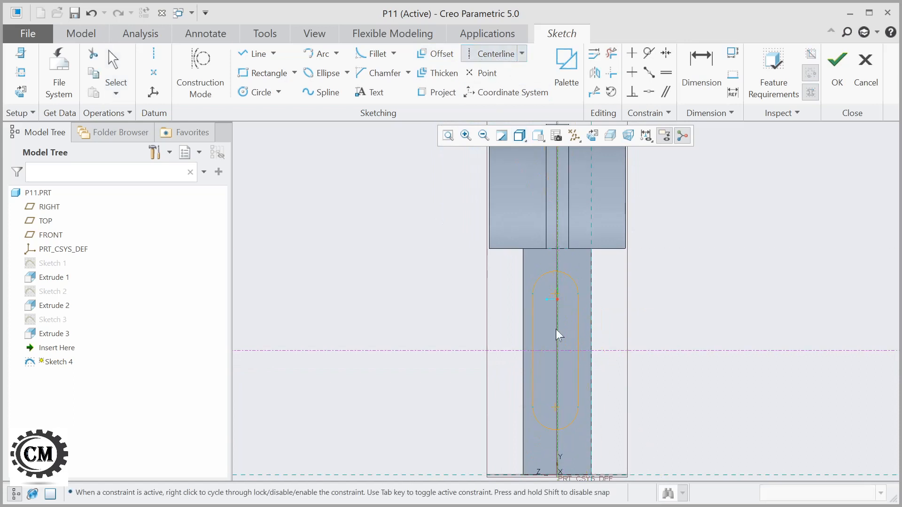
middle_click(662, 315)
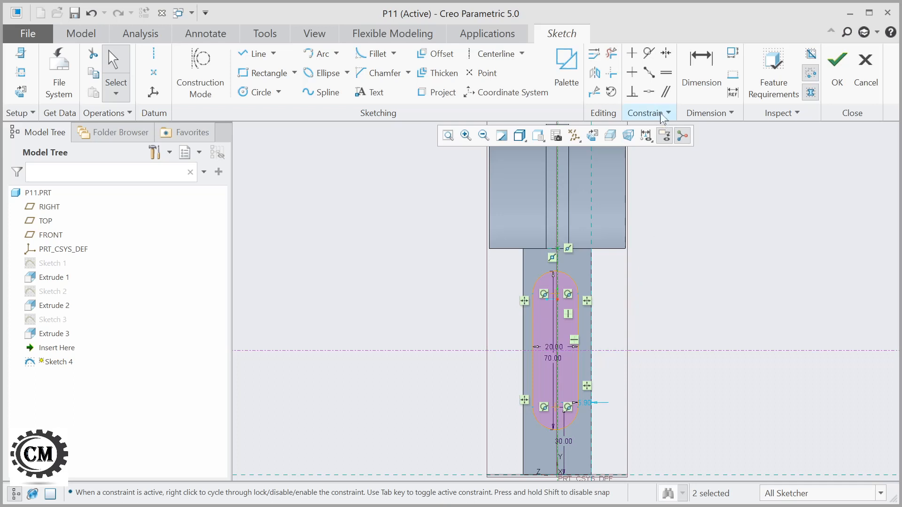
Make the racetrack's upper arc centre coincident with the vertical centerline to centre the profile on the leg.
left_click(650, 93)
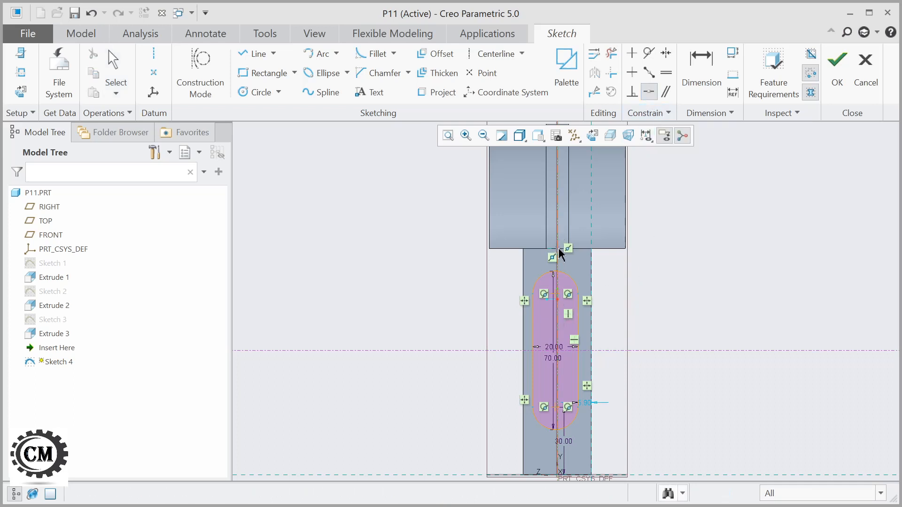
left_click(555, 295)
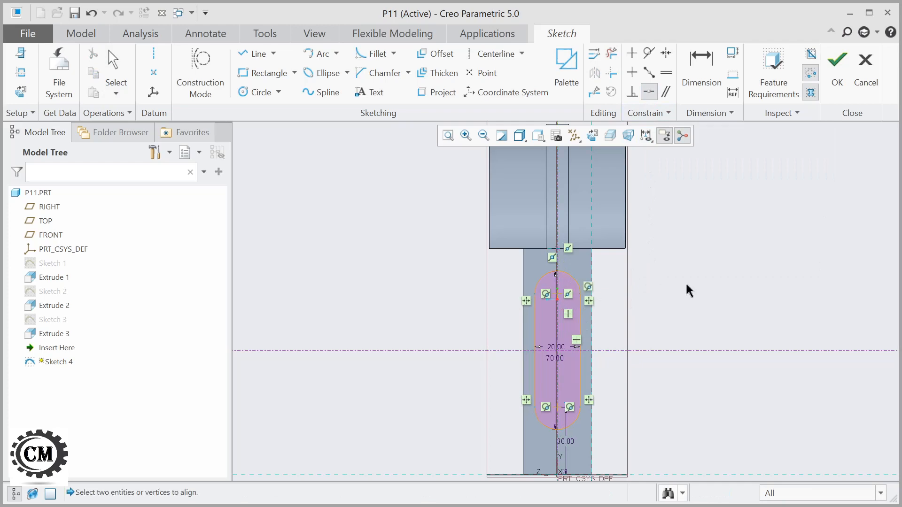
middle_click(700, 246)
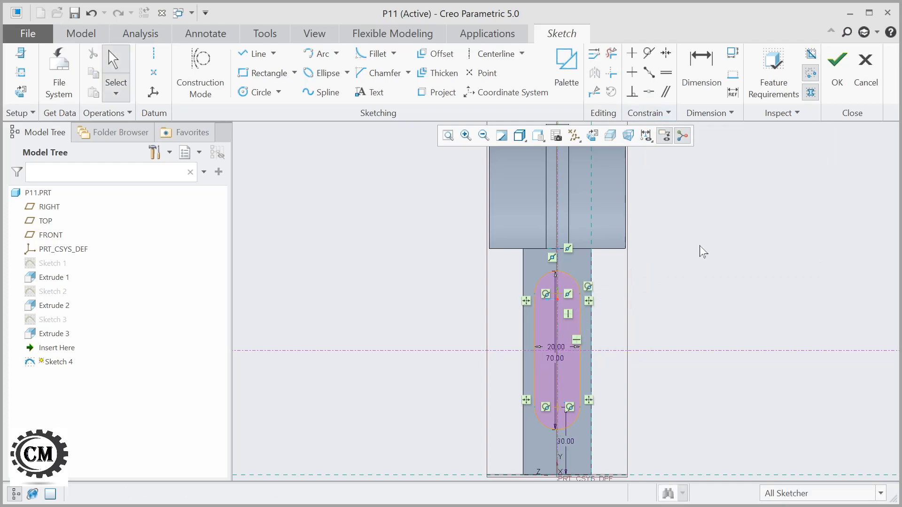
Offset the complete racetrack chain inward by 5 mm to form the inner slot outline.
mouse_move(700, 264)
middle_mouse_down()
mouse_move(655, 256)
mouse_move(691, 263)
middle_mouse_up()
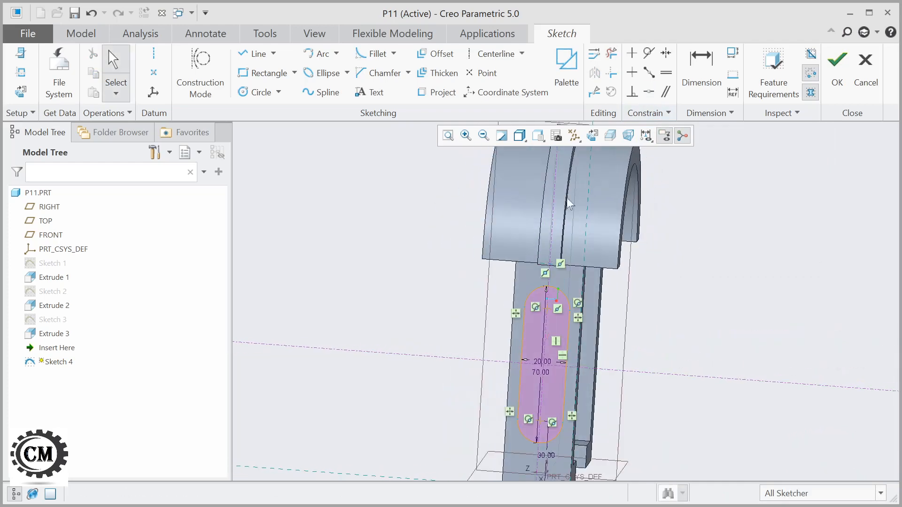
left_click(437, 57)
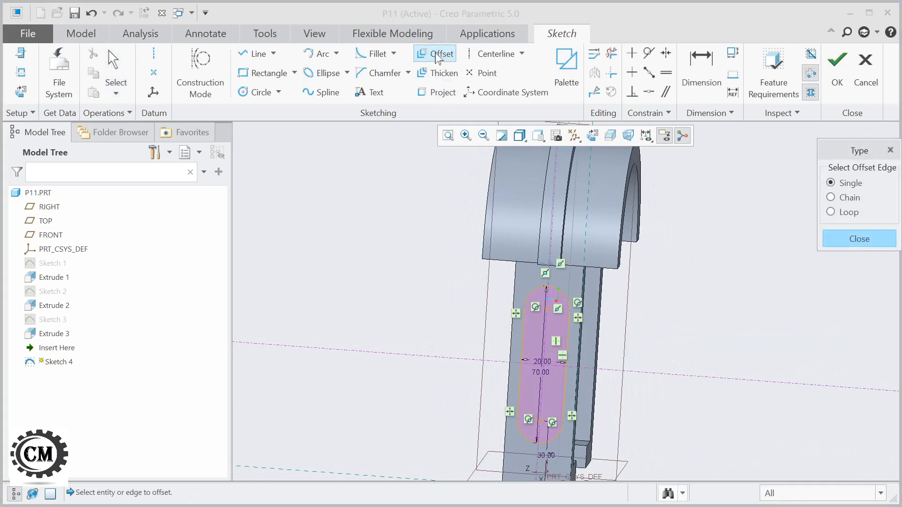
left_click(840, 199)
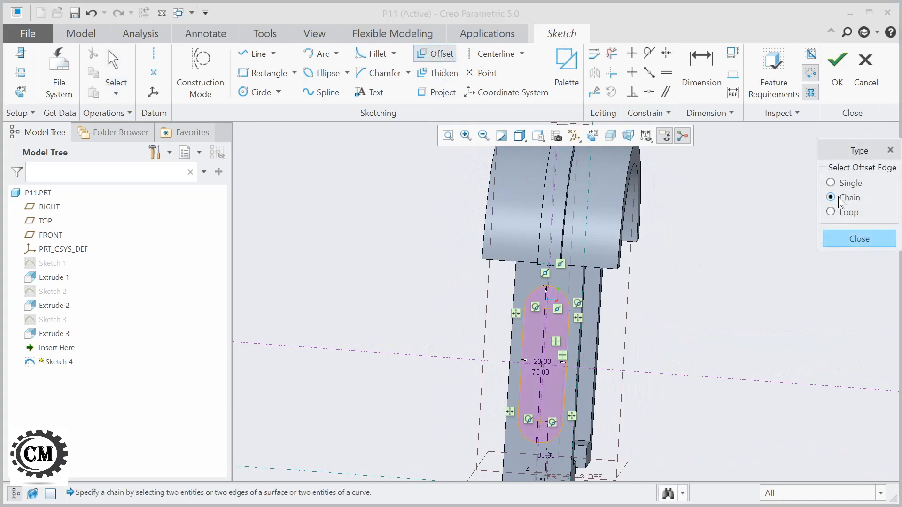
left_click(536, 296)
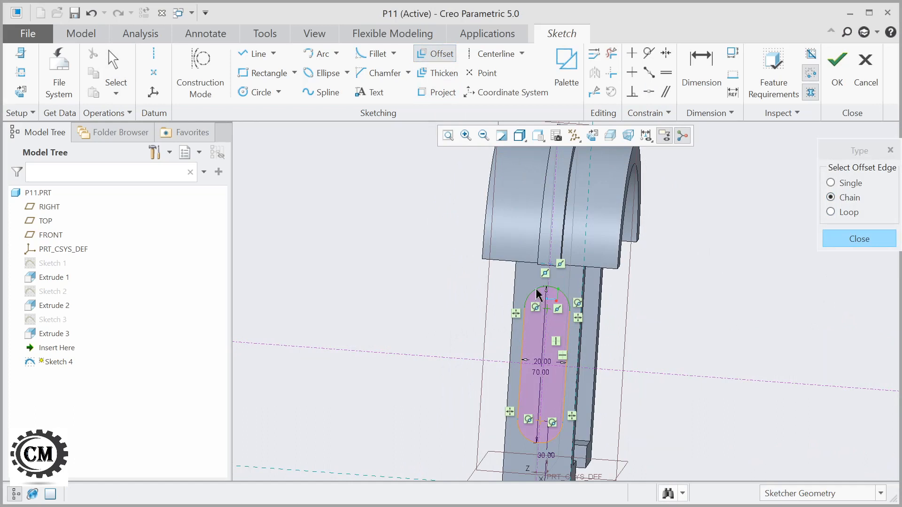
left_click(567, 334)
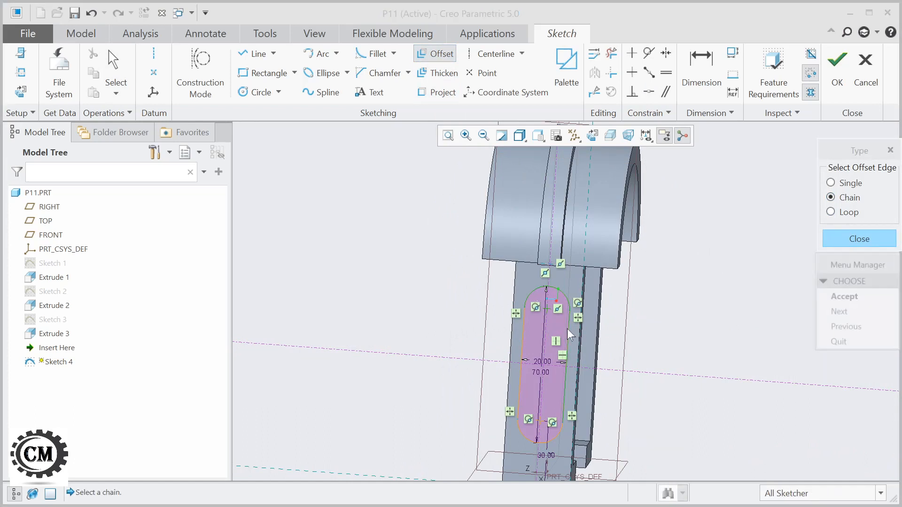
left_click(834, 314)
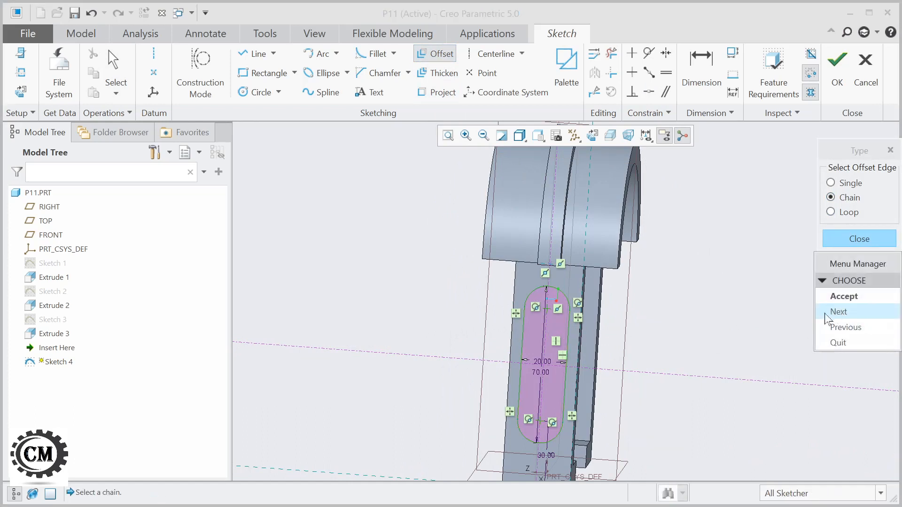
left_click(841, 297)
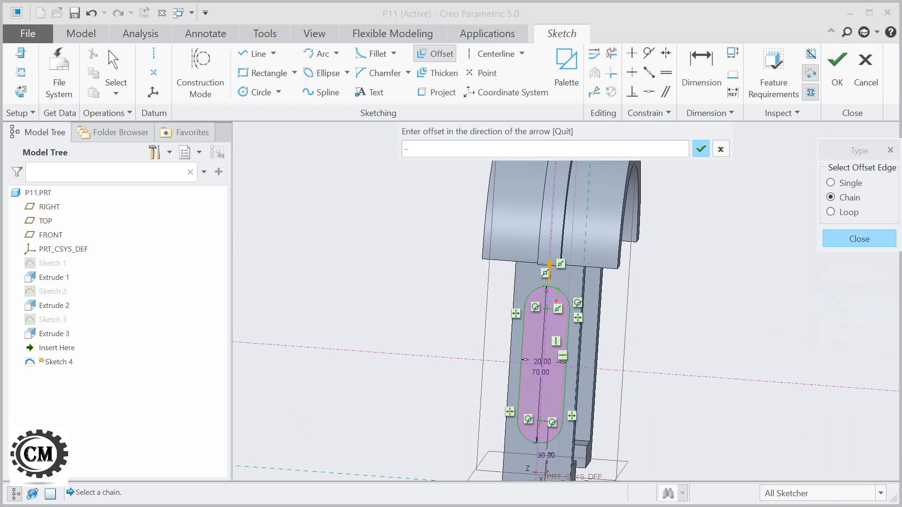
left_click(701, 149)
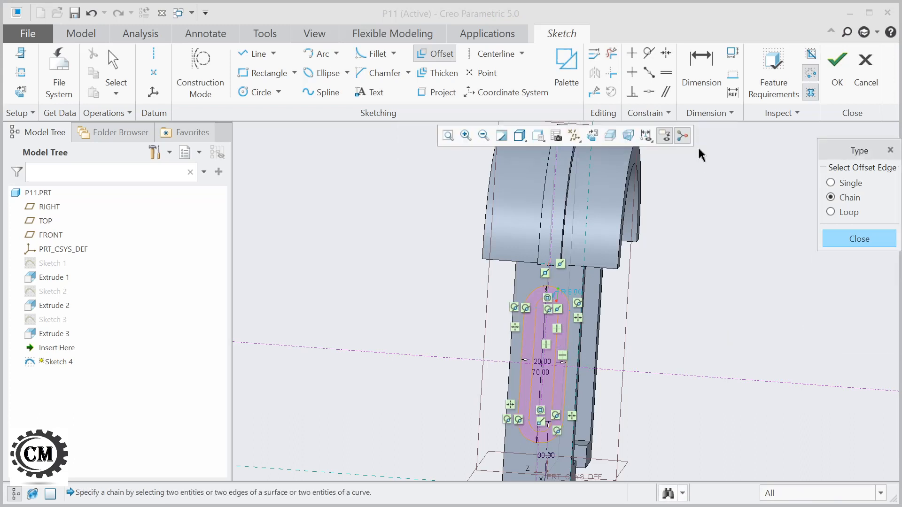
left_click(841, 241)
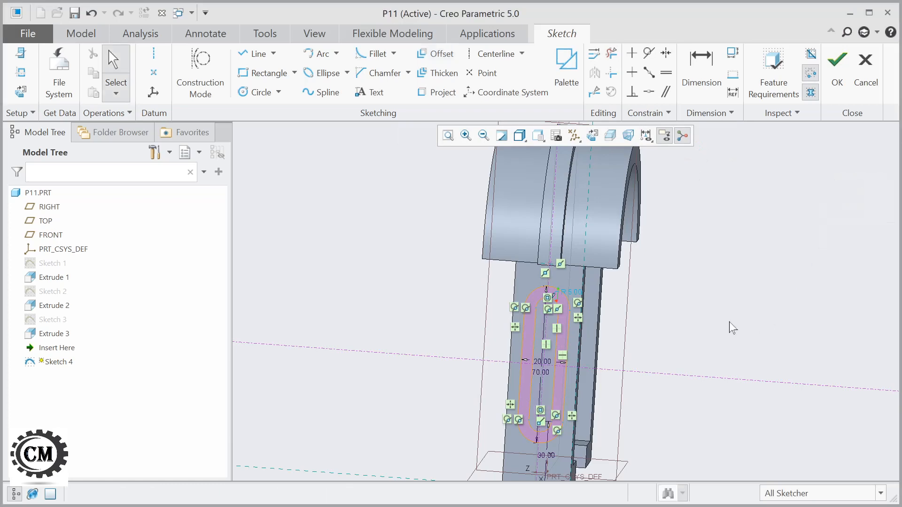
Finish the racetrack sketch and check the boss's projection depth in the Exercise-180 reference drawing.
middle_click_drag(731, 329, 707, 313)
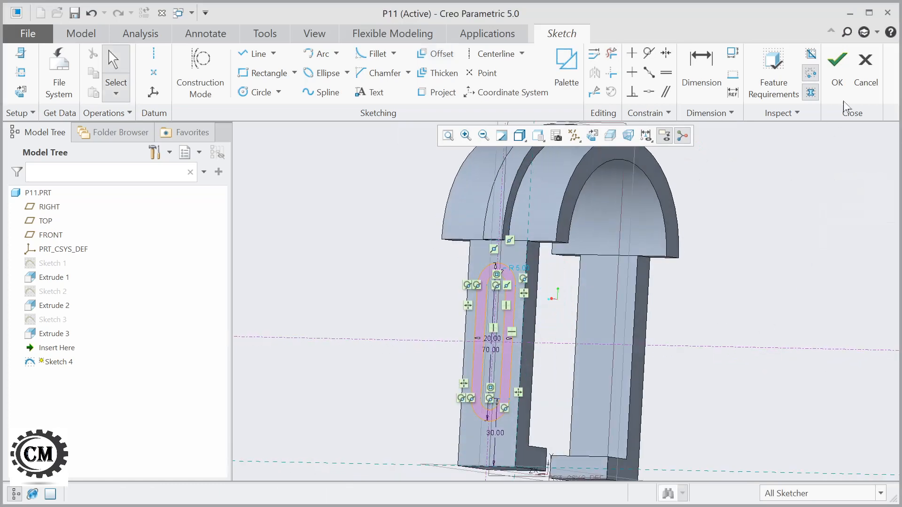
left_click(837, 75)
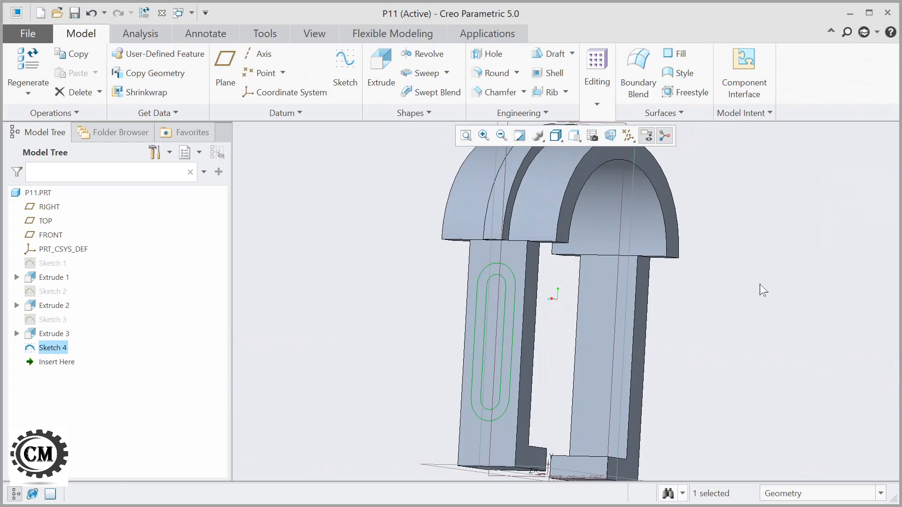
key("alt+Tab")
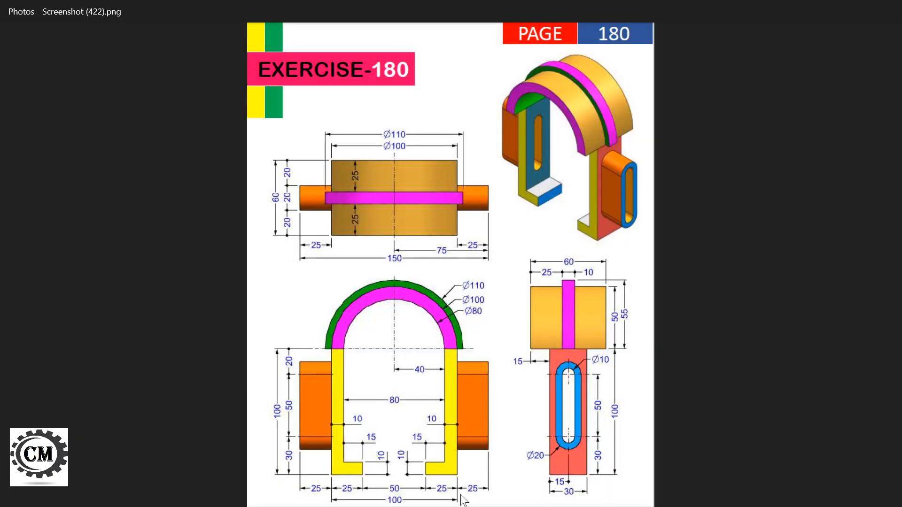
key("alt+Tab")
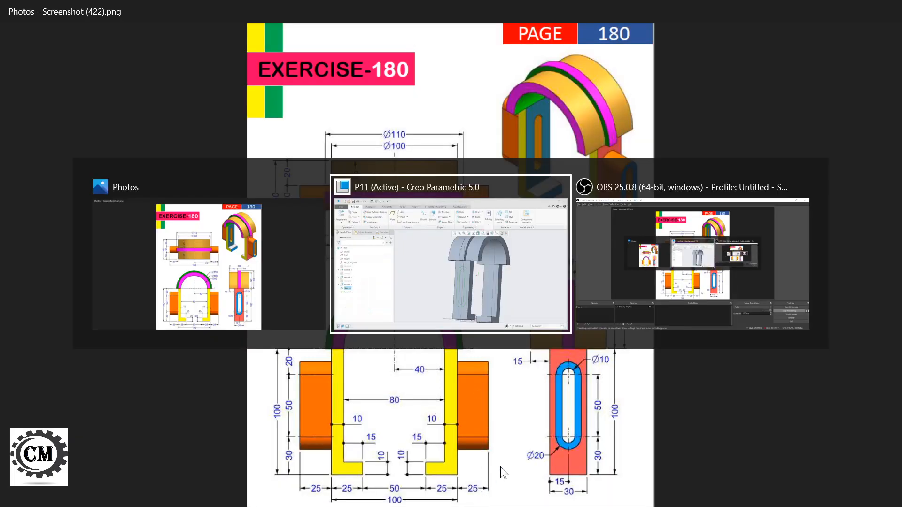
Extrude the racetrack sketch 25 mm outward from the leg as a solid slotted boss.
left_click(384, 70)
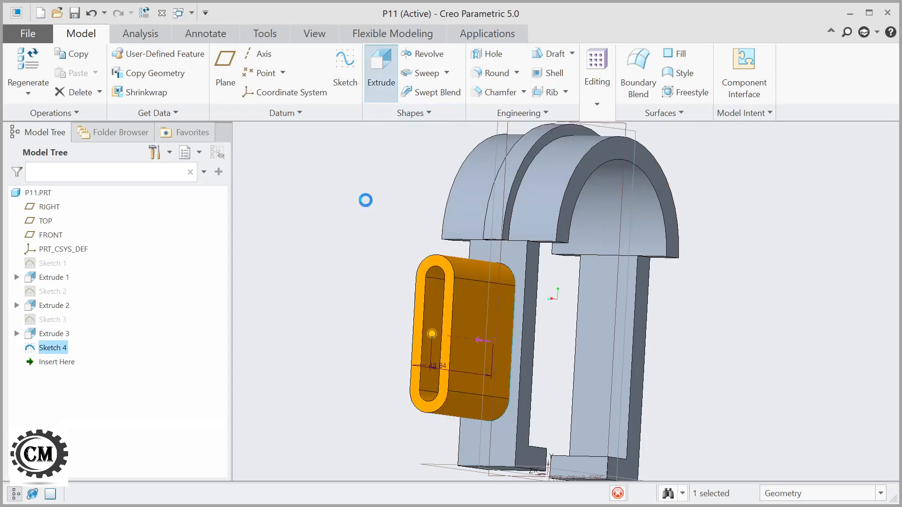
middle_click_drag(366, 198, 385, 258)
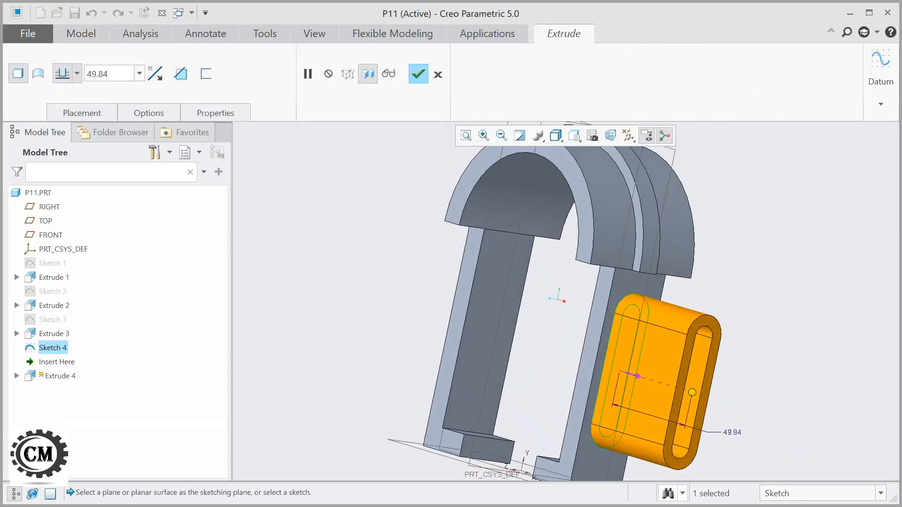
left_click(108, 74)
type("25")
key("Return")
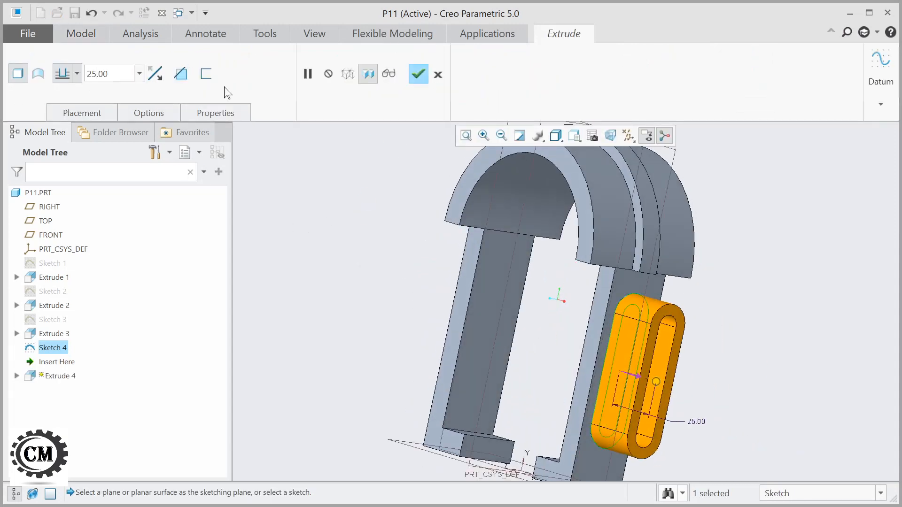
left_click(415, 75)
middle_click_drag(332, 279, 356, 271)
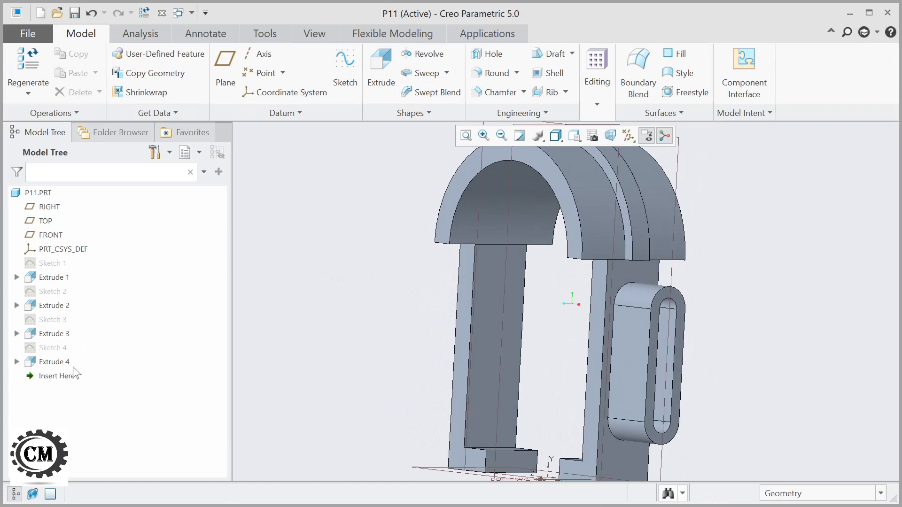
left_click(48, 362)
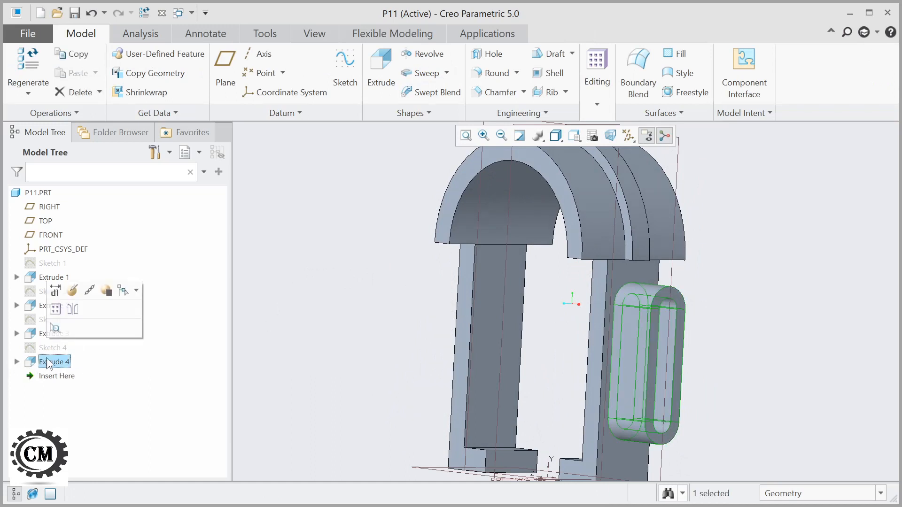
left_click(333, 348)
left_click(597, 104)
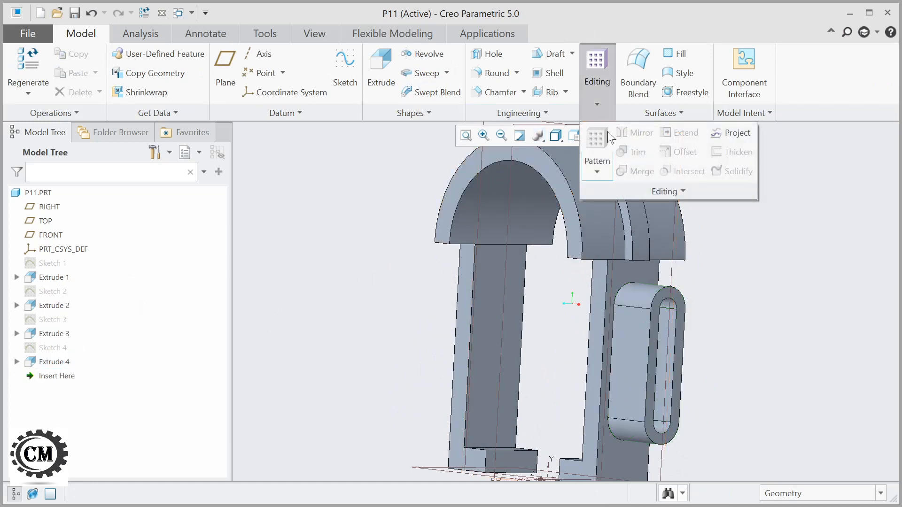
left_click(313, 225)
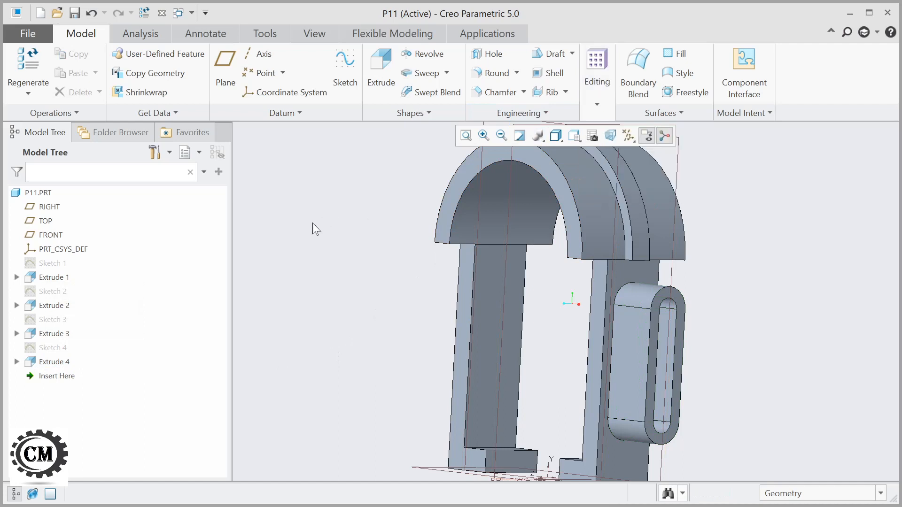
Mirror the slotted boss extrusion about the RIGHT plane onto the opposite leg.
left_click(52, 363)
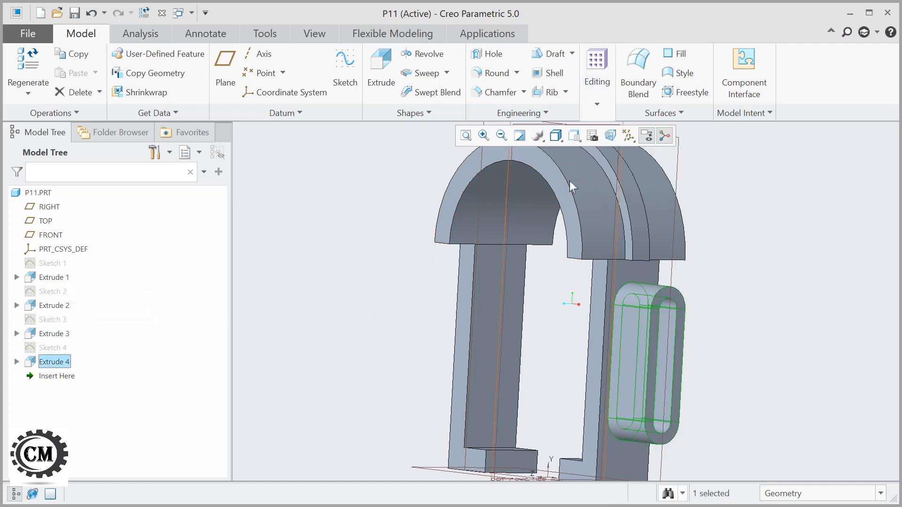
left_click(592, 99)
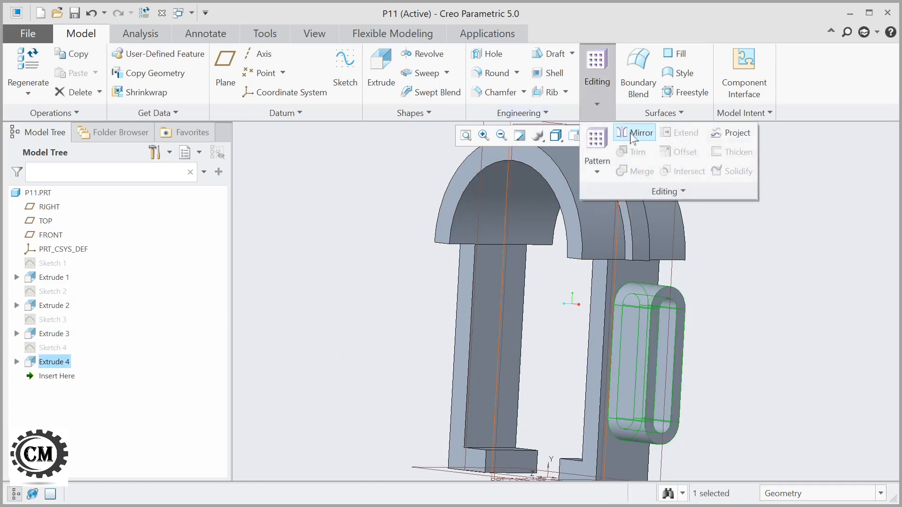
left_click(635, 133)
mouse_move(347, 286)
middle_mouse_down()
mouse_move(369, 294)
mouse_move(346, 291)
middle_mouse_up()
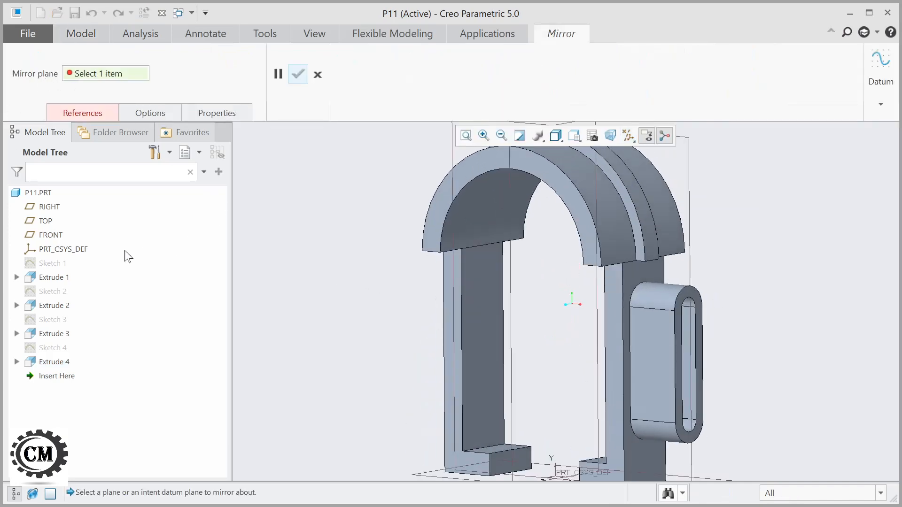
left_click(49, 207)
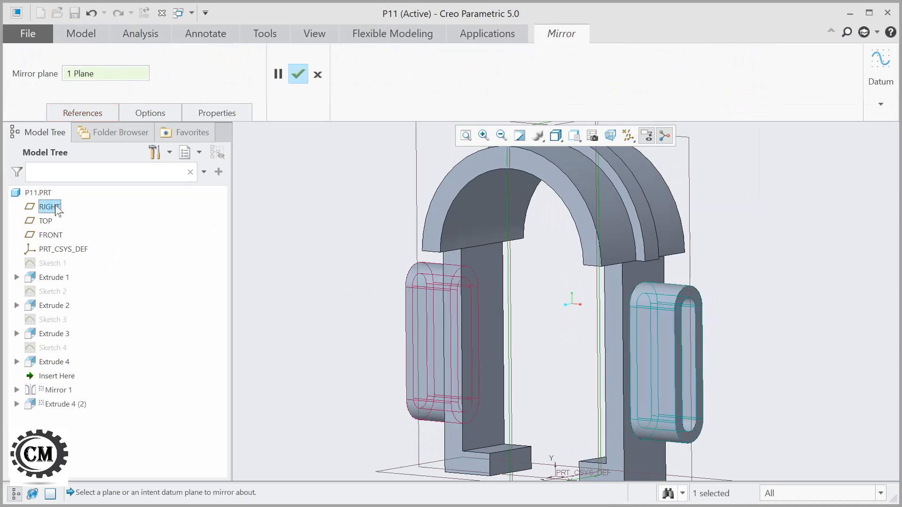
mouse_move(272, 279)
middle_mouse_down()
mouse_move(312, 286)
mouse_move(276, 272)
middle_mouse_up()
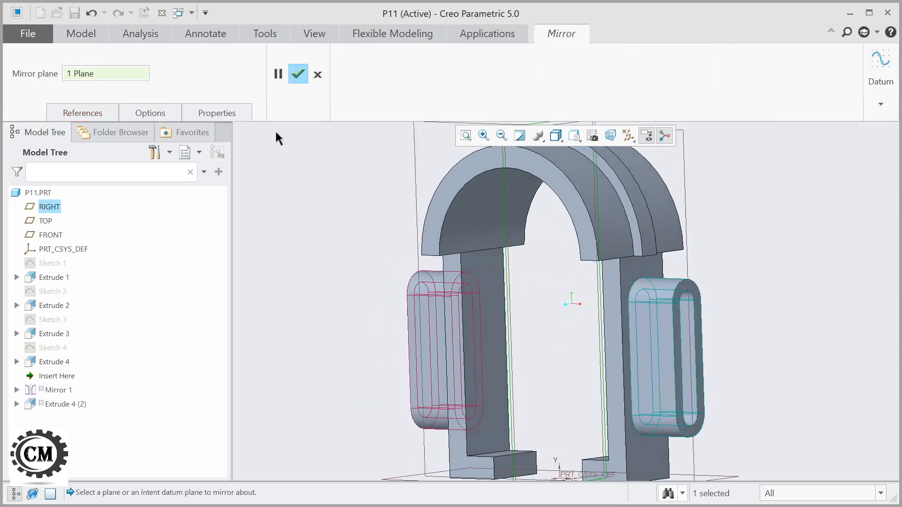
left_click(298, 74)
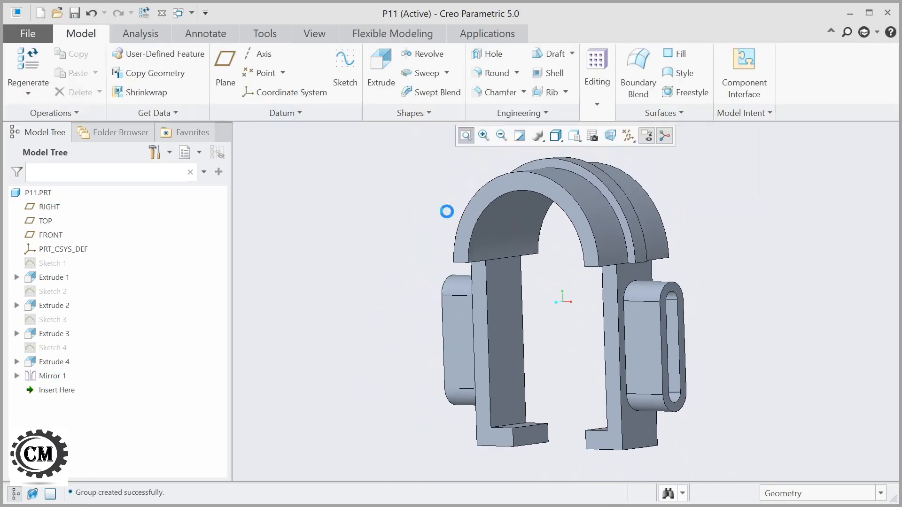
Turn off the display of all datum features and examine the part from several angles.
middle_click_drag(382, 276, 686, 183)
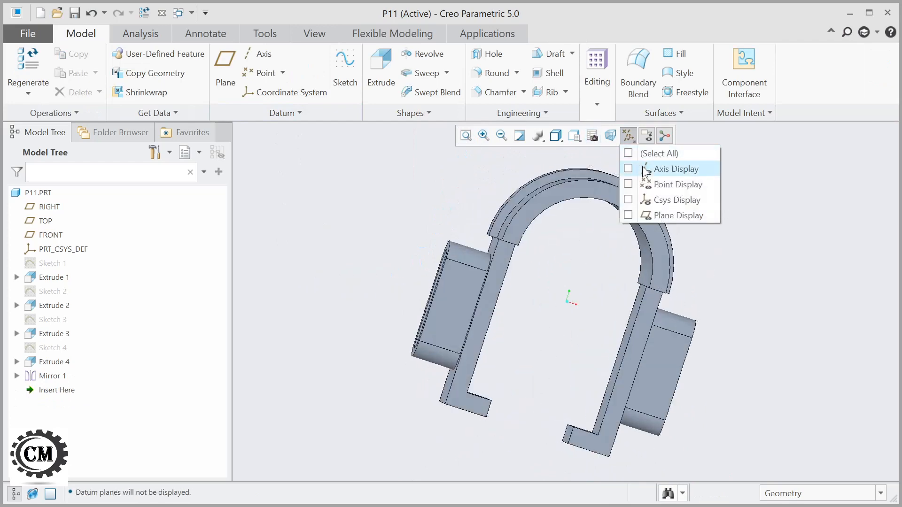
middle_click_drag(409, 231, 366, 342)
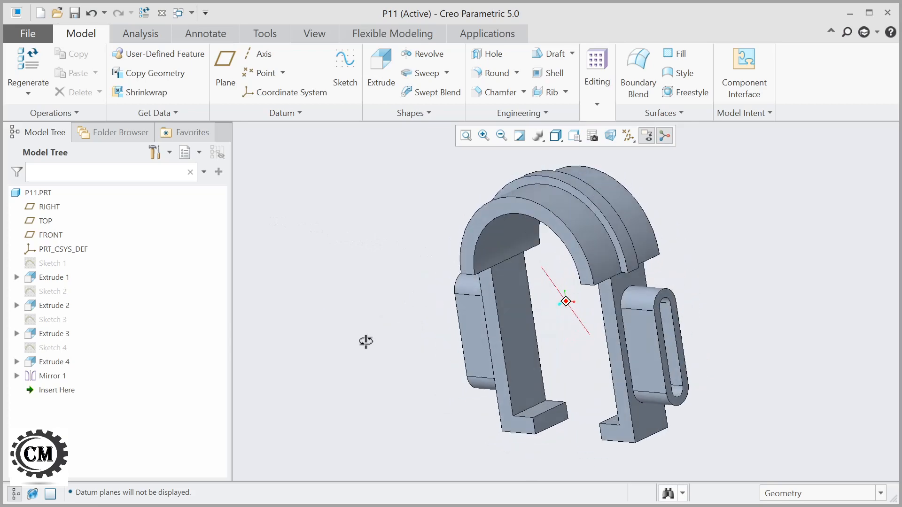